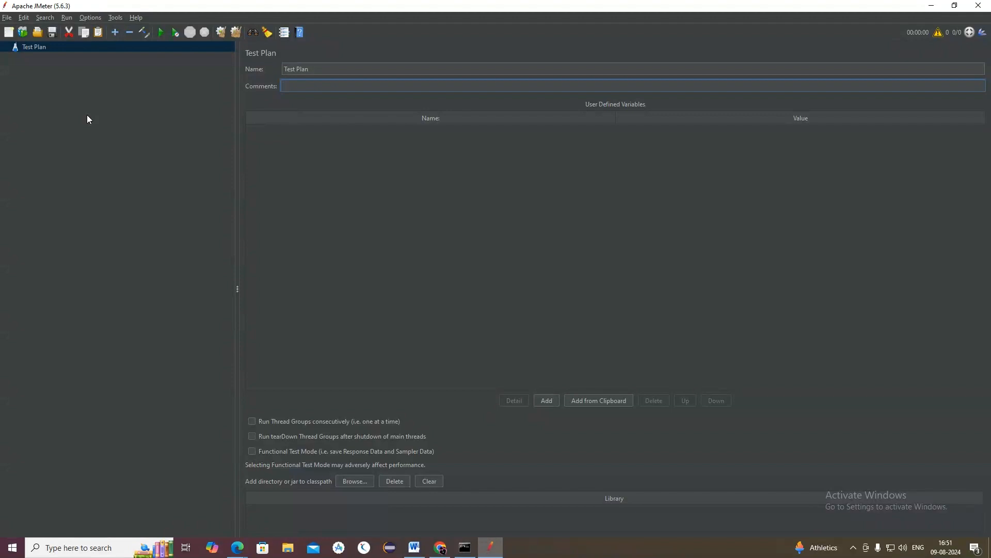
Step: Rename the test plan as Correlation_API
double_click(312, 65)
type("Cor")
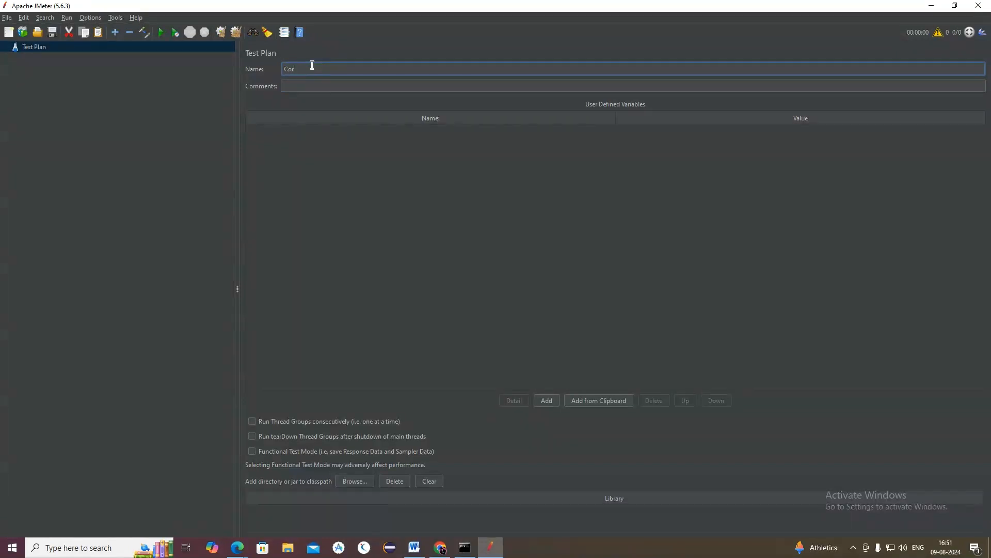
type("relation_API")
left_click(347, 144)
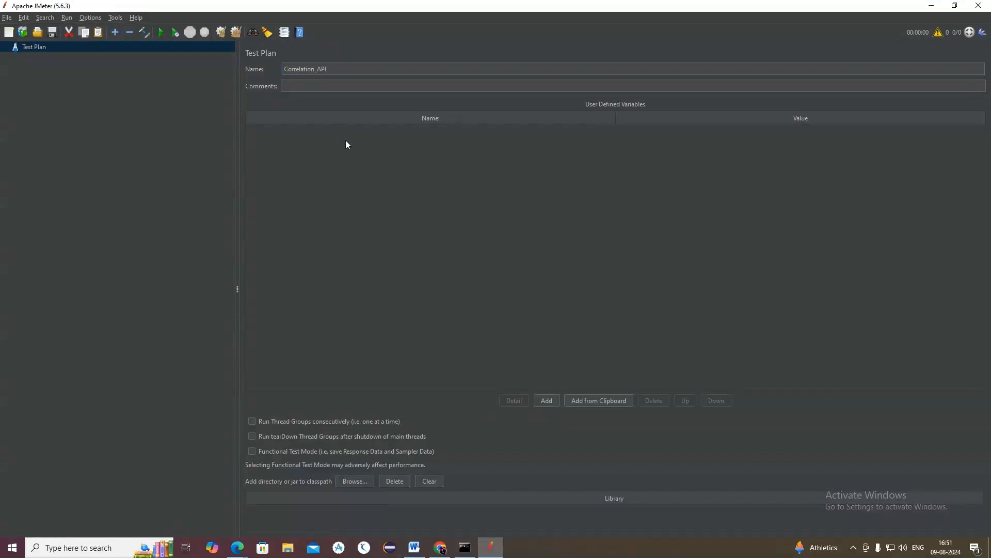
Step: Add a Thread Group to the Correlation_API test plan and name it Users
left_click(197, 48)
right_click(198, 48)
mouse_move(209, 55)
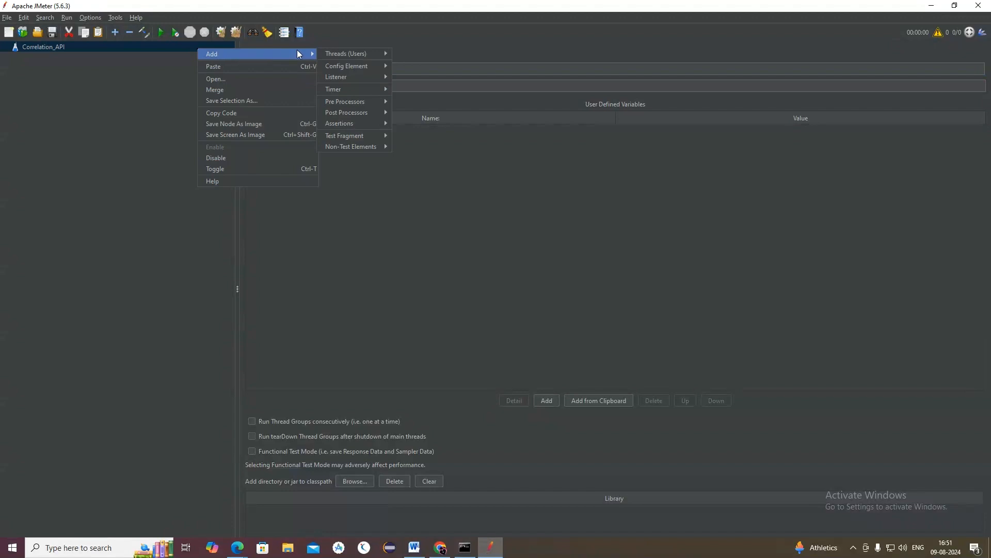
mouse_move(347, 53)
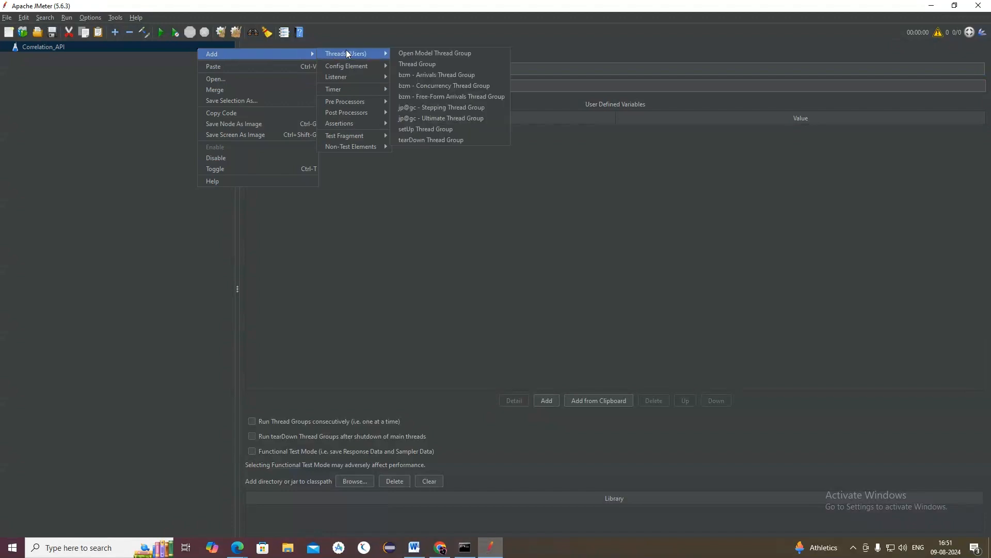
left_click(412, 64)
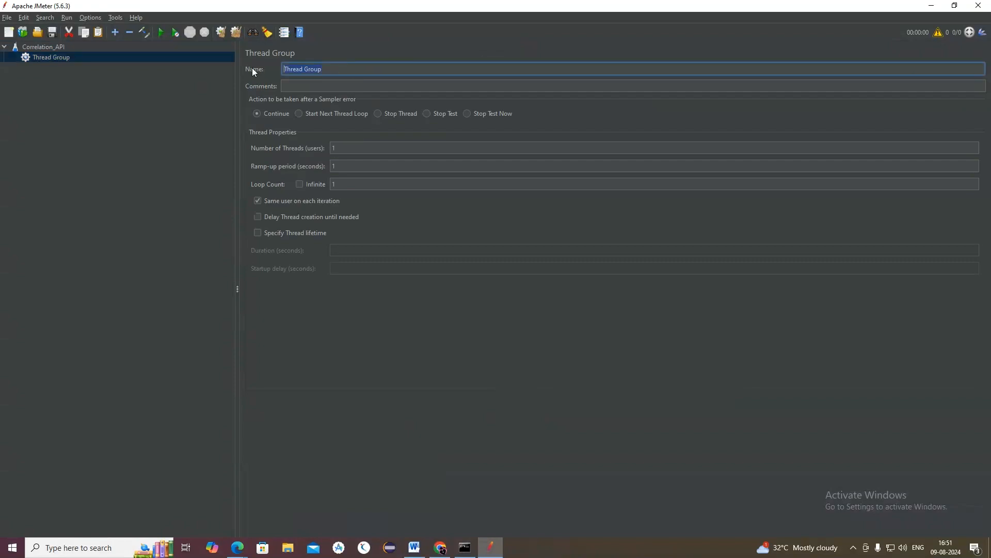
key("BackSpace")
type("Users")
left_click(198, 76)
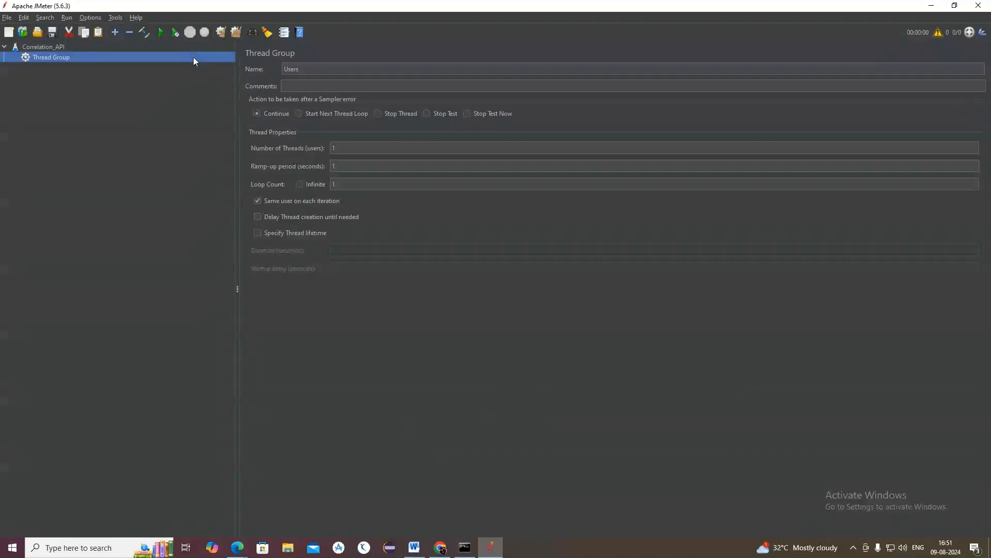
Step: Add three HTTP Request samplers under the Users thread group
right_click(194, 59)
mouse_move(213, 62)
mouse_move(369, 61)
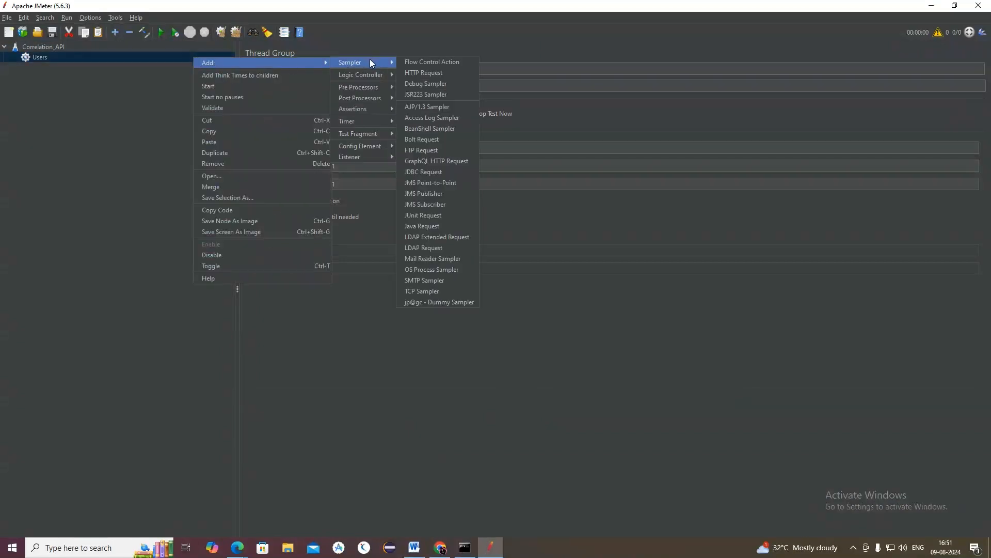
left_click(423, 72)
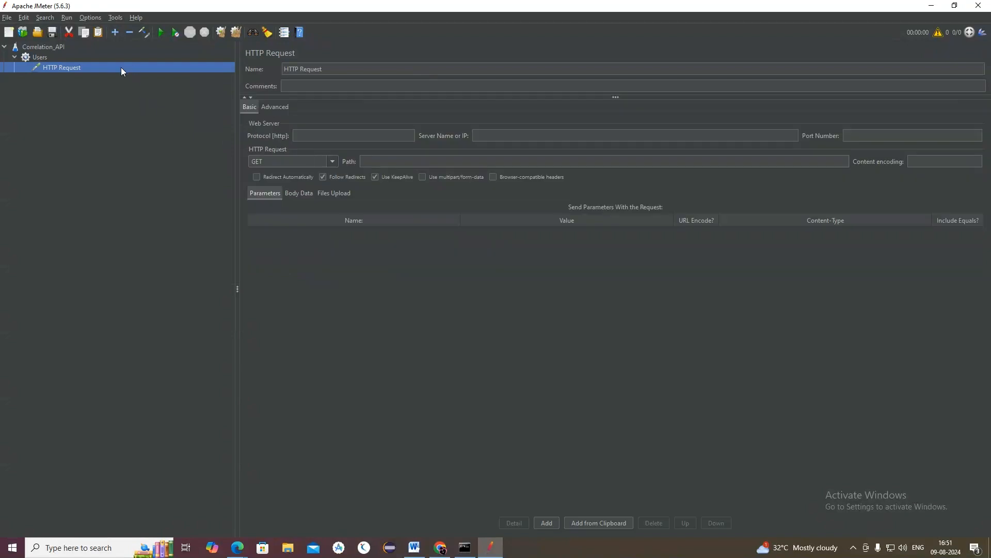
right_click(37, 57)
mouse_move(55, 62)
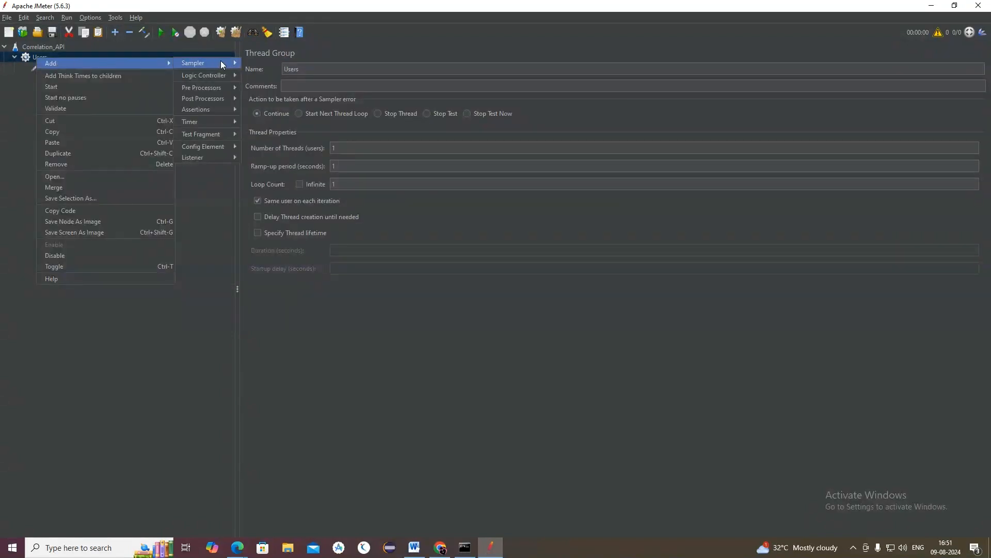
mouse_move(197, 61)
left_click(278, 73)
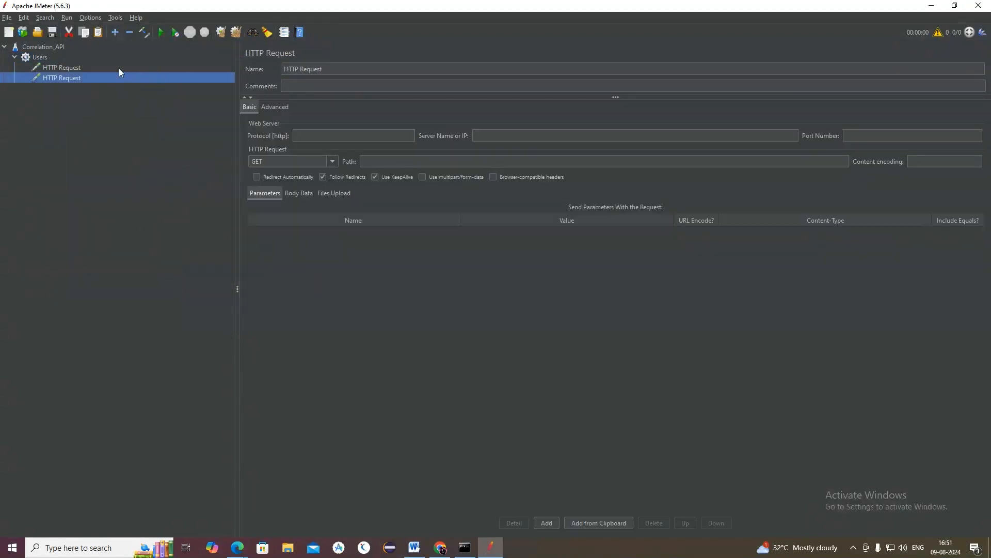
right_click(38, 58)
mouse_move(54, 66)
mouse_move(187, 60)
left_click(292, 74)
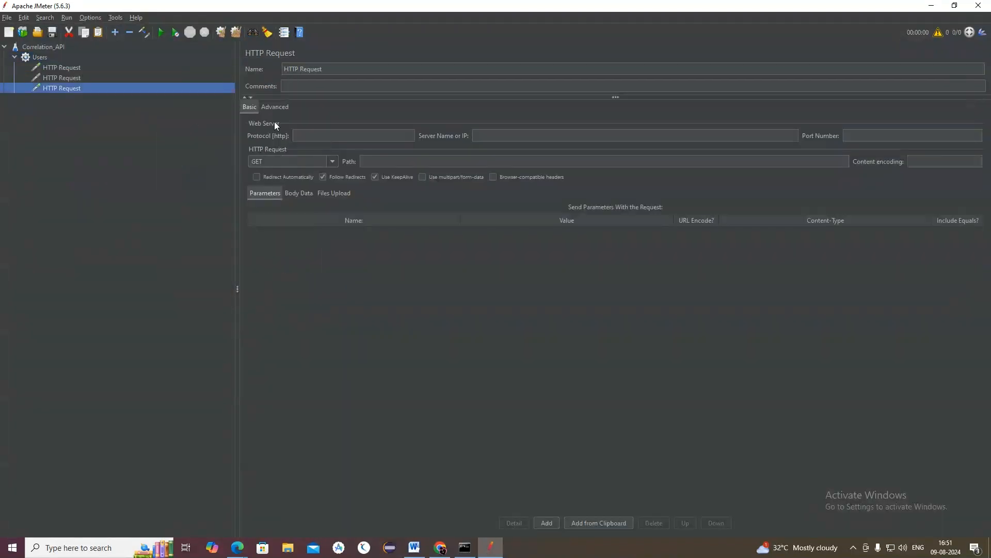
Step: Rename the first HTTP request as PostRequest and the second and third as GetRequest
left_click(63, 67)
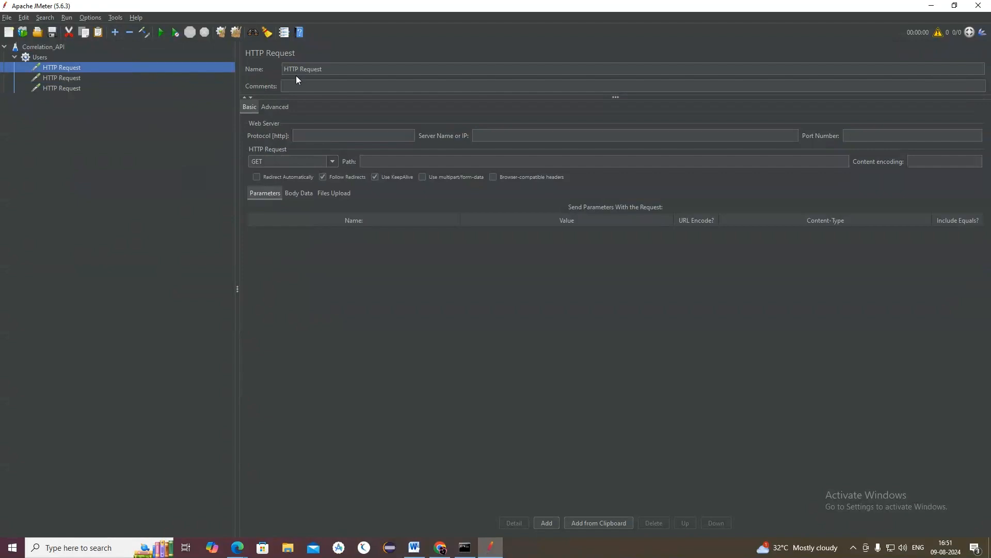
triple_click(281, 72)
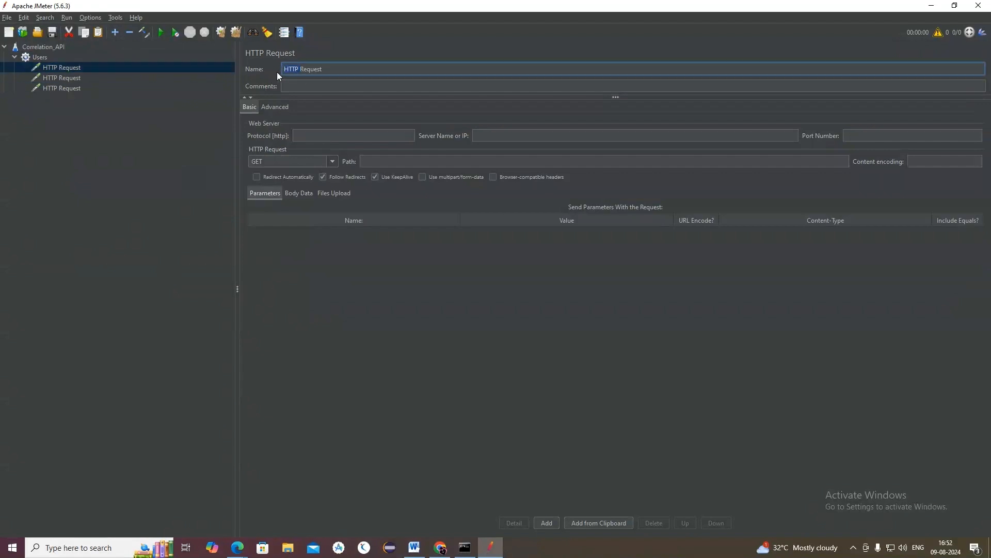
type("Post")
left_click(63, 77)
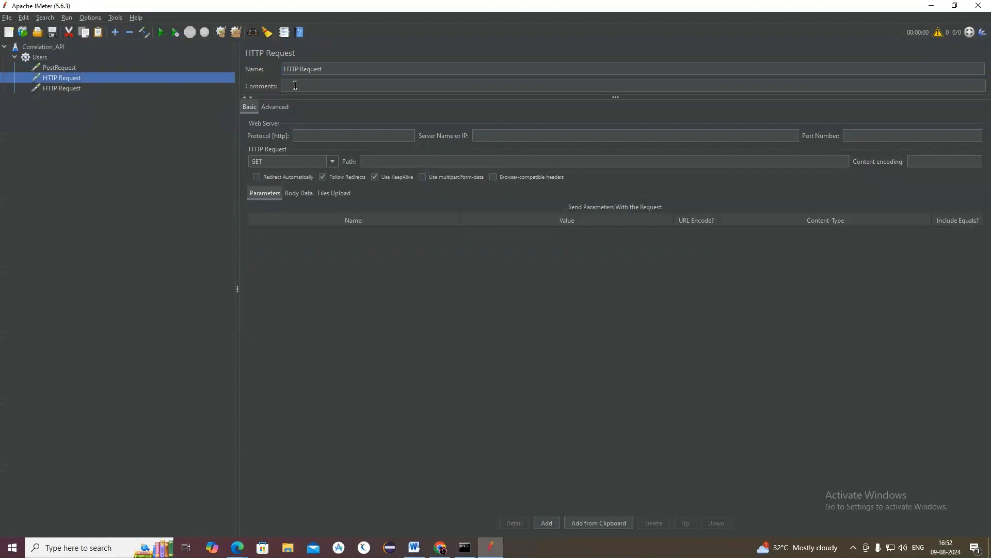
left_click_drag(301, 70, 285, 73)
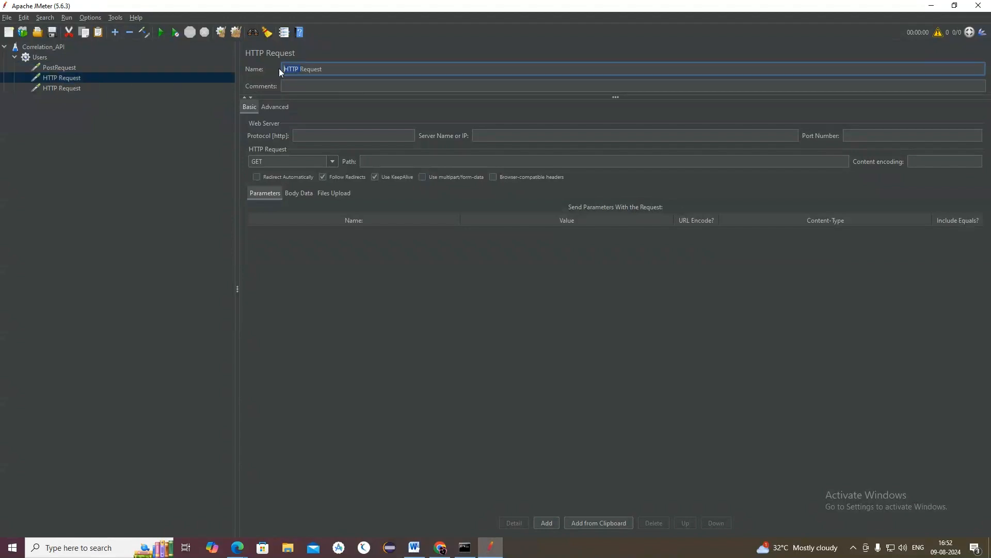
type("Get")
left_click(80, 88)
left_click_drag(303, 69, 280, 70)
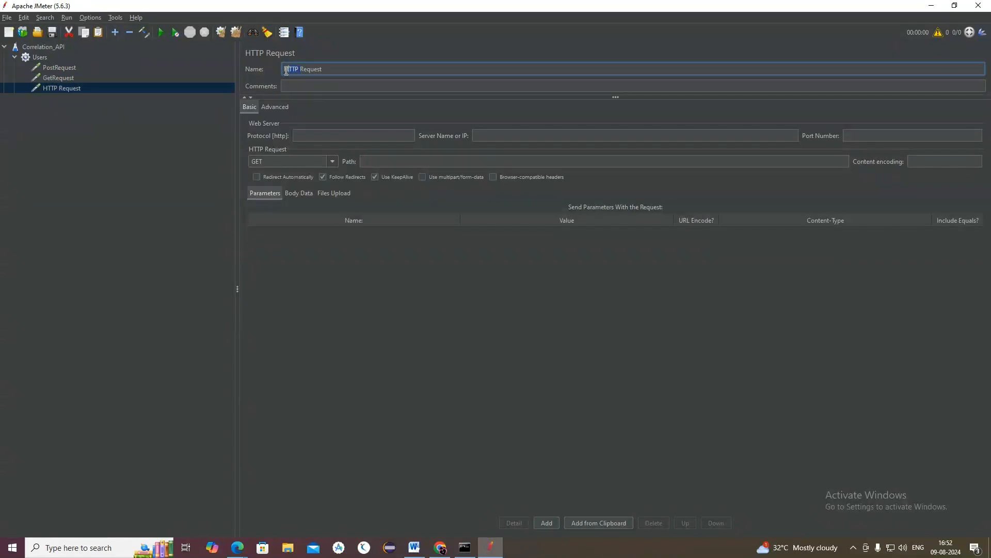
type("Get")
left_click(162, 76)
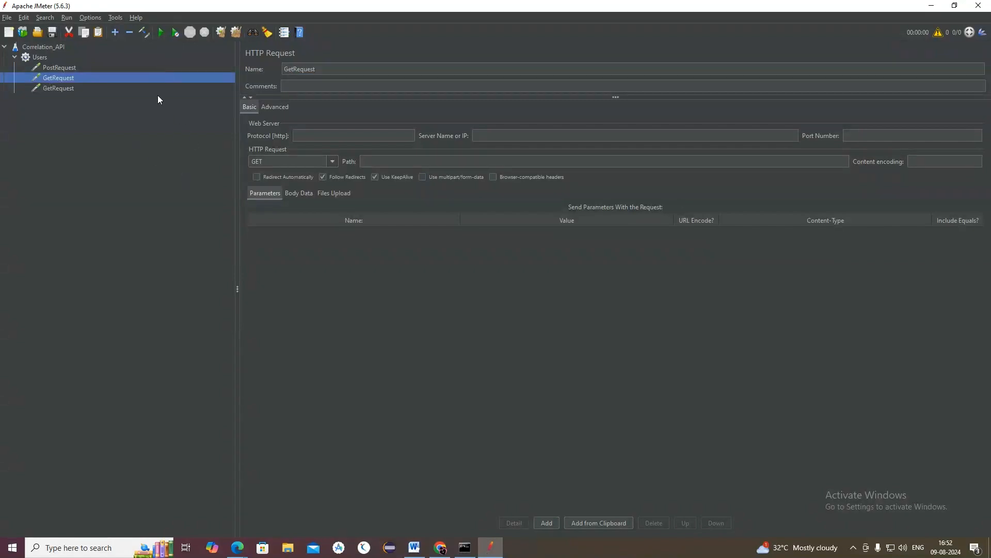
left_click(415, 548)
scroll(271, 260, "up", 10)
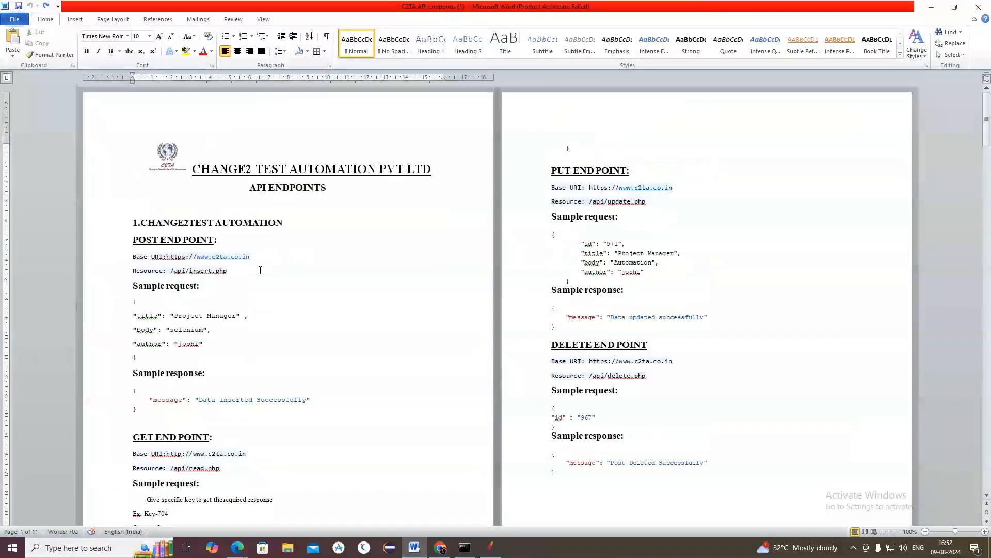
left_click_drag(195, 256, 251, 259)
key("ctrl+c")
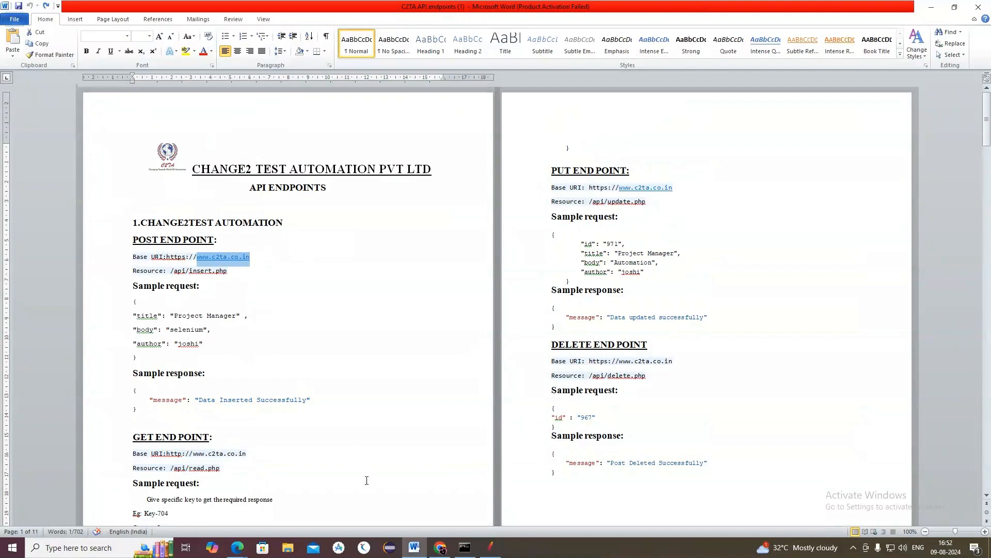
left_click(491, 547)
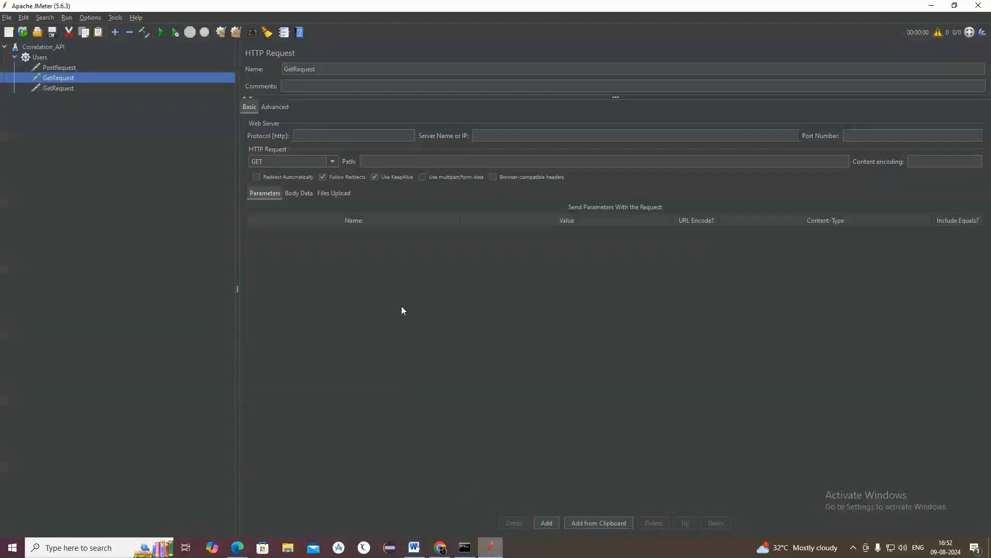
left_click(52, 67)
left_click(343, 86)
left_click(493, 135)
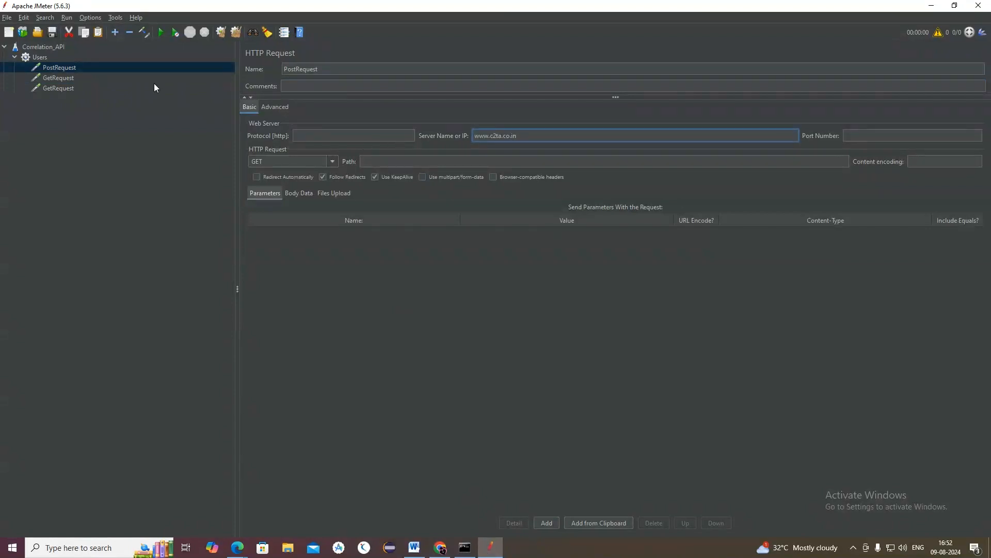
left_click(54, 77)
left_click(511, 137)
key("ctrl+v")
left_click(45, 85)
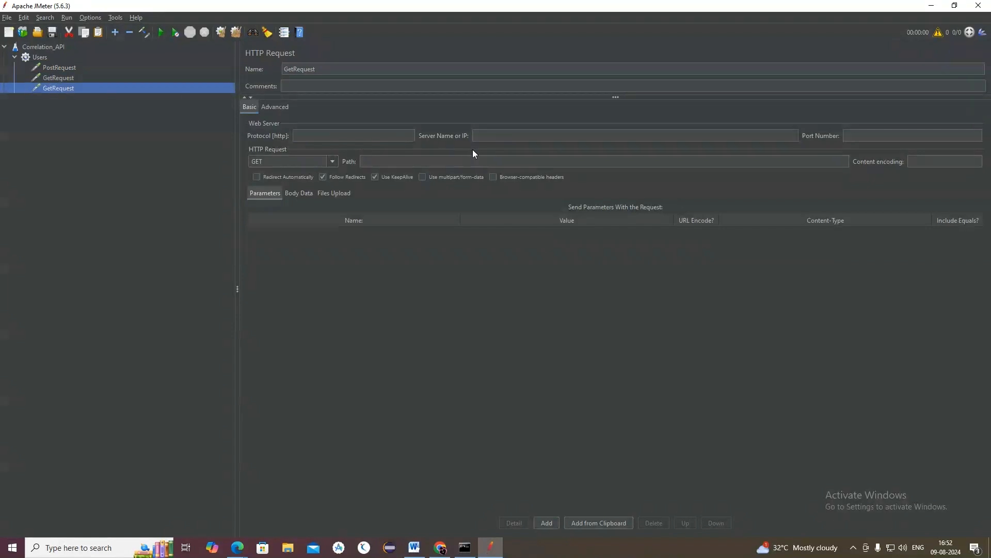
left_click(504, 135)
Step: Set the protocol of both GetRequest samplers to https
left_click(341, 137)
type("https")
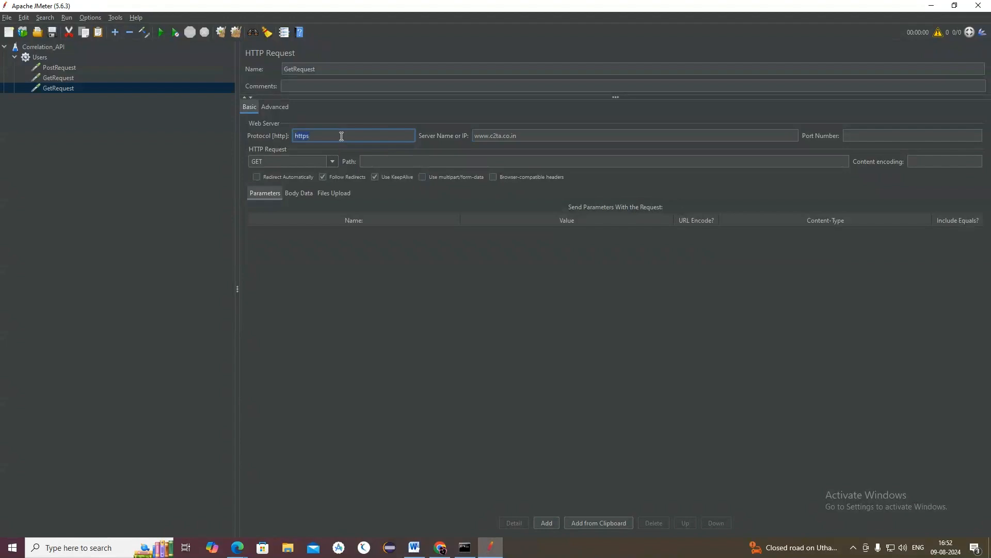
left_click(68, 80)
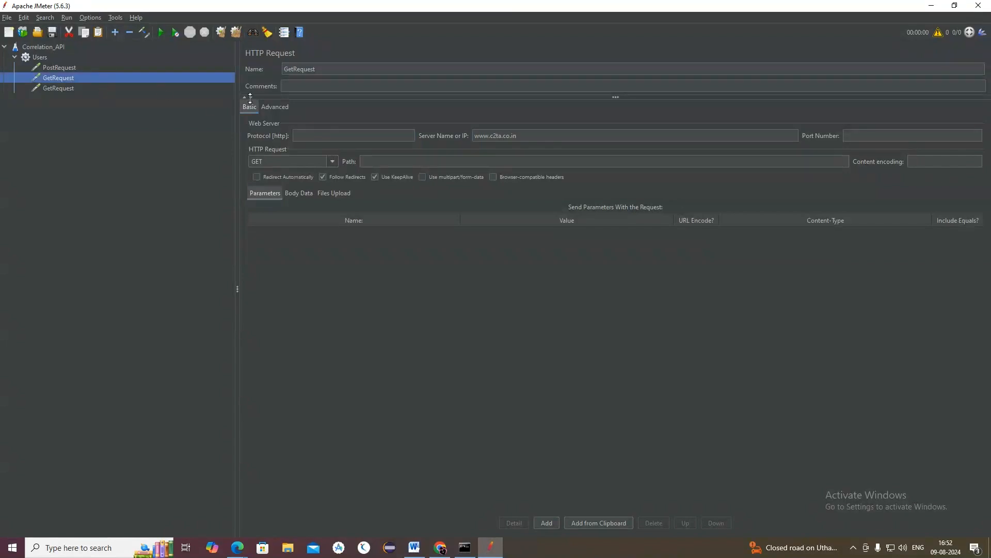
left_click(331, 133)
type("https")
Step: Set PostRequest's protocol to https and its HTTP method to POST
left_click(54, 61)
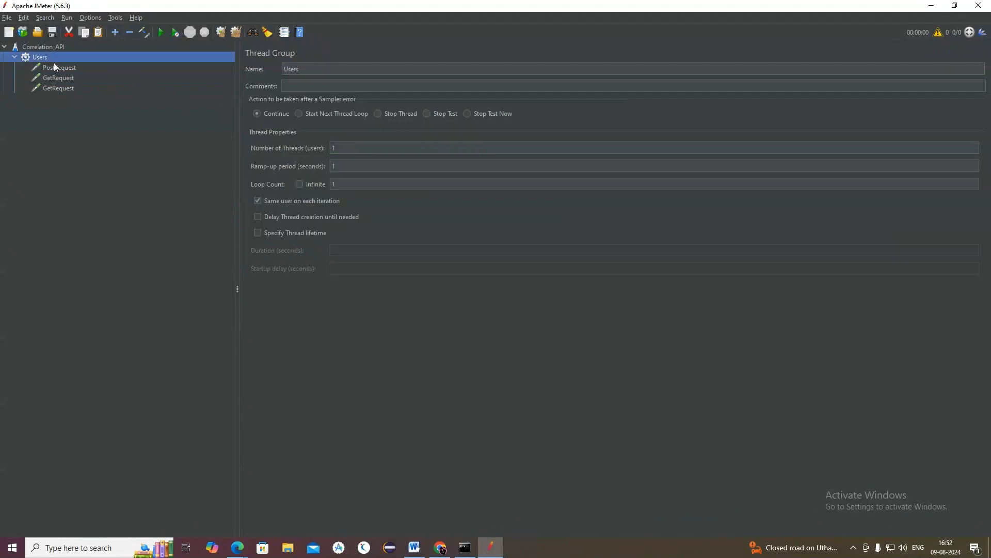
left_click(54, 66)
left_click(361, 131)
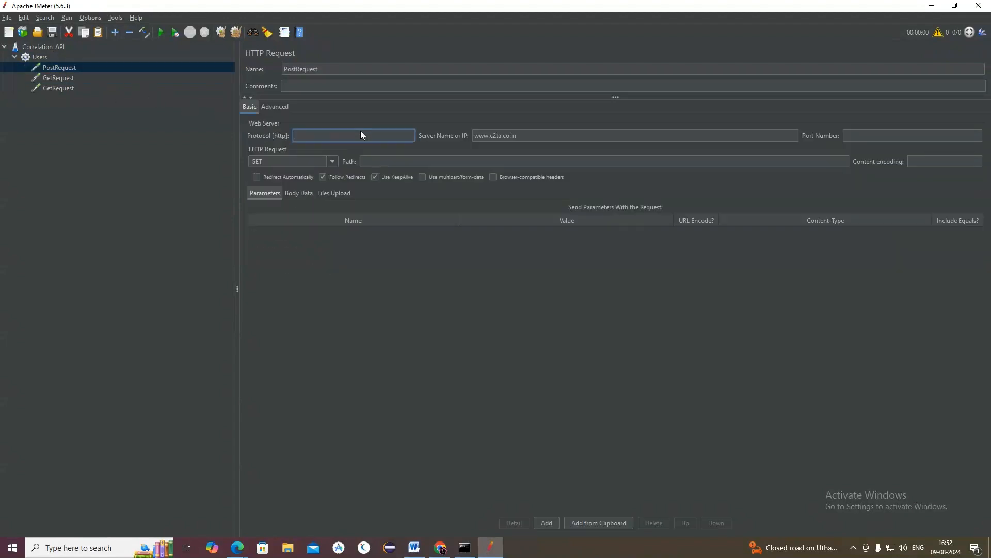
type("https")
left_click(328, 164)
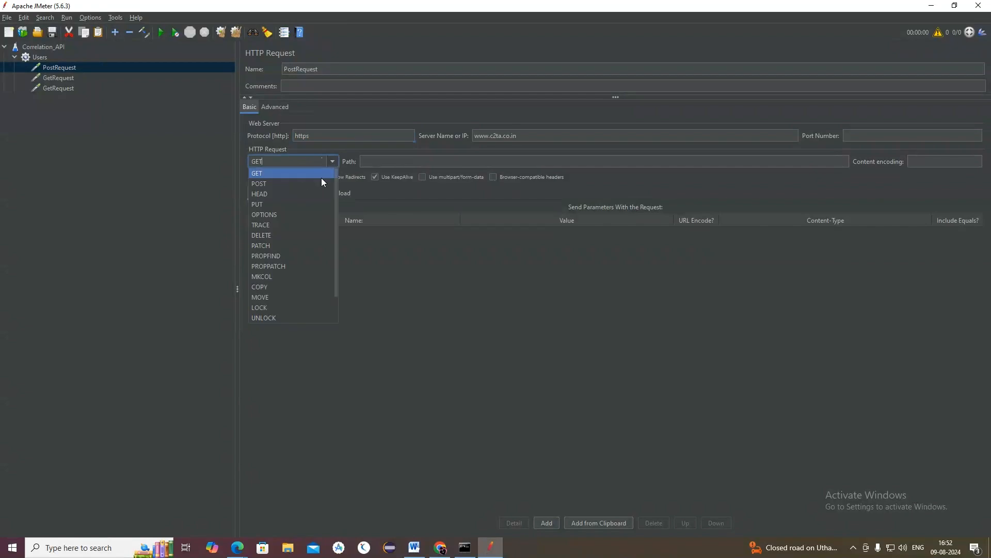
left_click(293, 183)
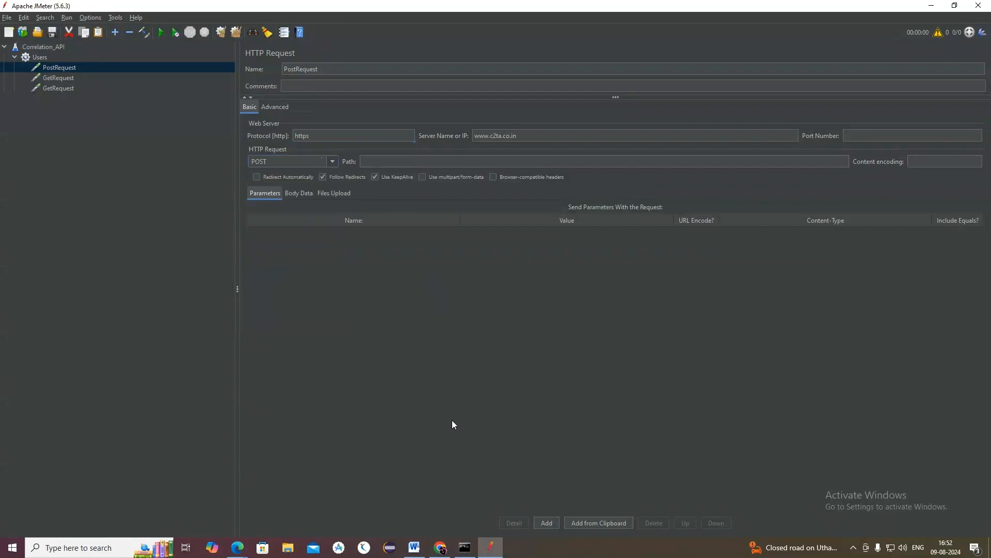
Step: Copy the POST resource /api/insert.php from the Word document and enter it as PostRequest's path in JMeter
left_click(415, 548)
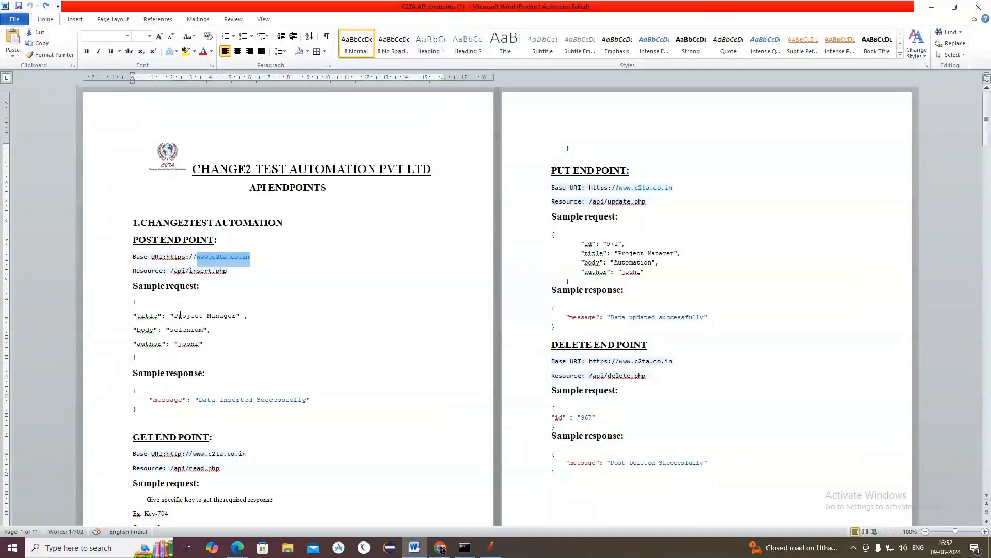
left_click_drag(171, 272, 227, 274)
key("ctrl+c")
left_click(490, 548)
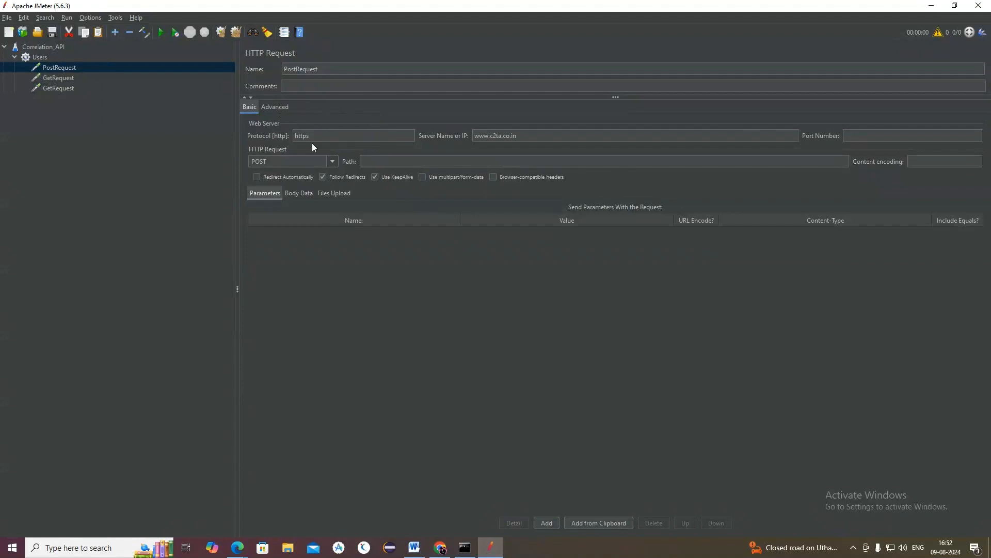
left_click(393, 164)
key("ctrl+v")
Step: Copy the GET resource /api/read.php from the Word document and enter it as the first GetRequest's path in JMeter
left_click(415, 548)
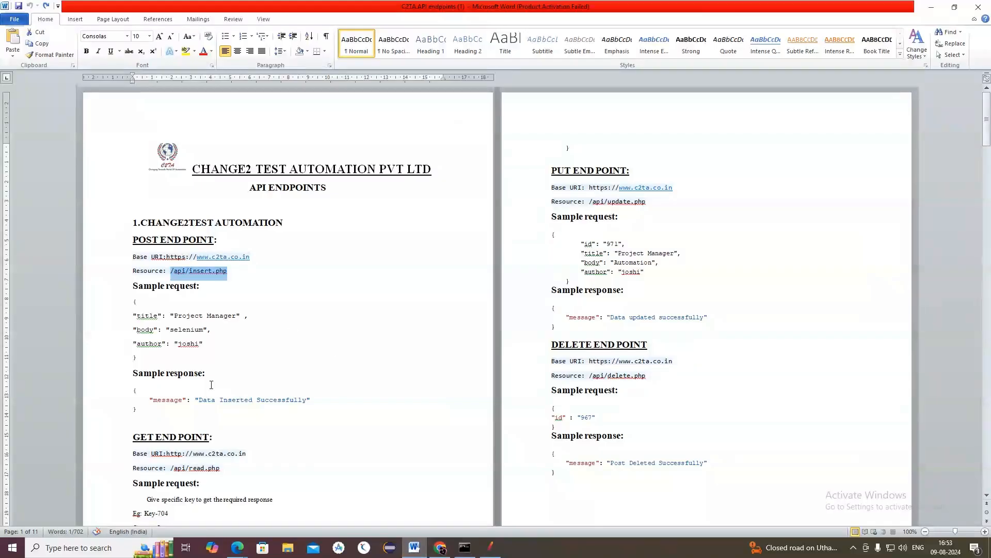
scroll(186, 377, "down", 2)
left_click_drag(171, 418, 222, 418)
key("ctrl+c")
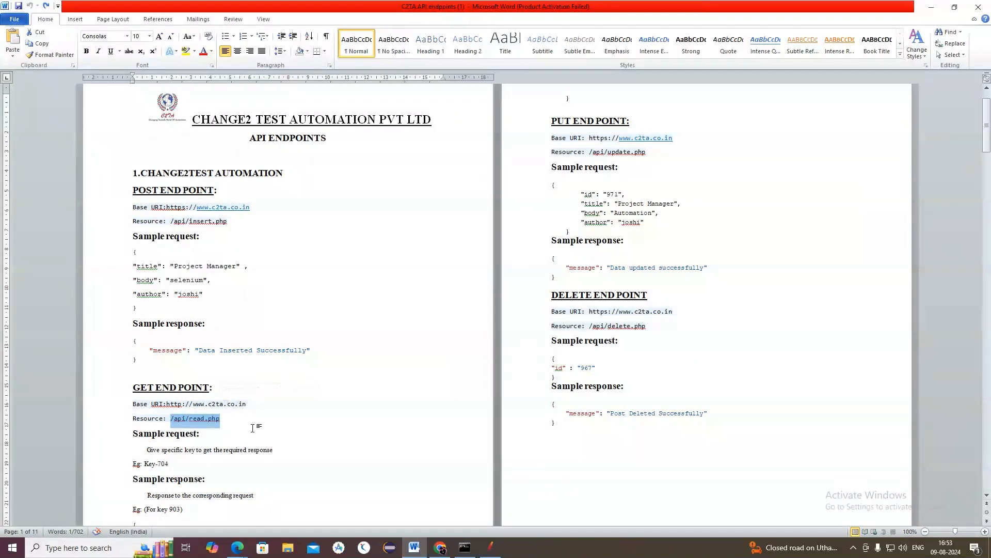
left_click(498, 549)
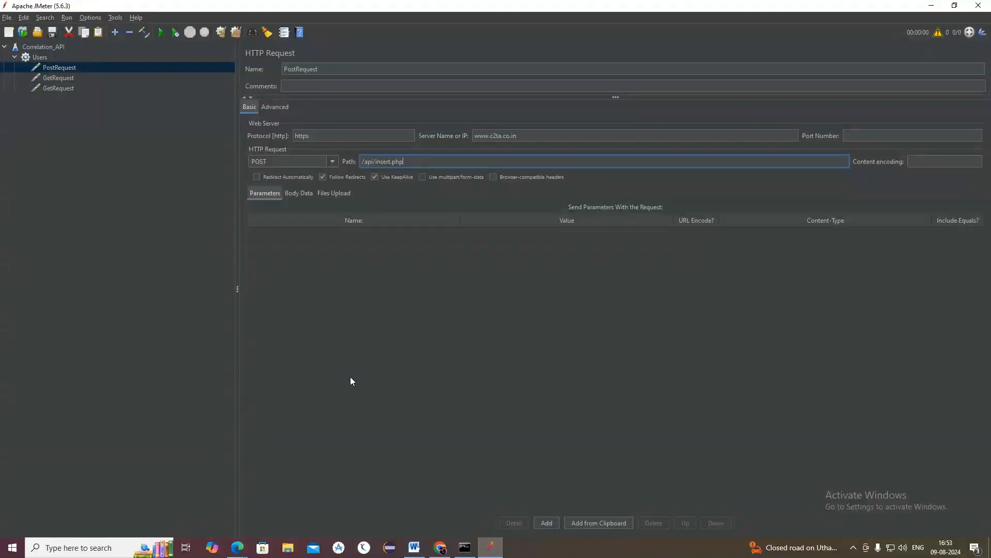
left_click(53, 81)
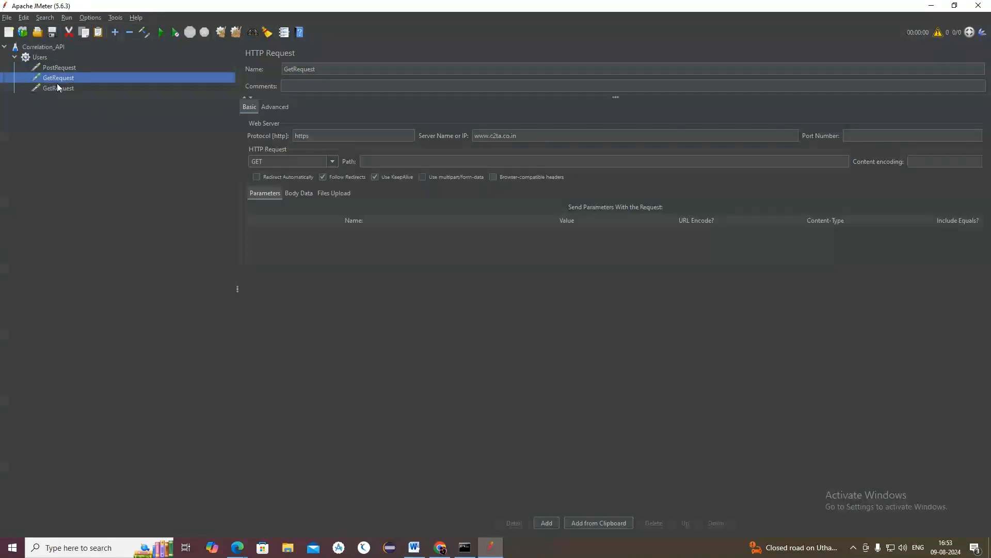
left_click(394, 162)
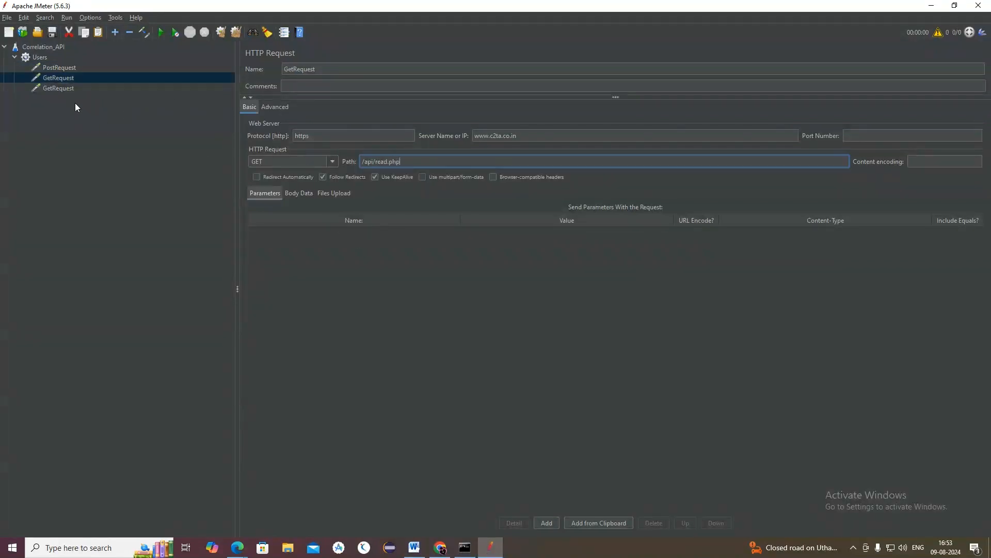
Step: Enter /api/read.php as the path of the second GetRequest
left_click(67, 88)
left_click(436, 157)
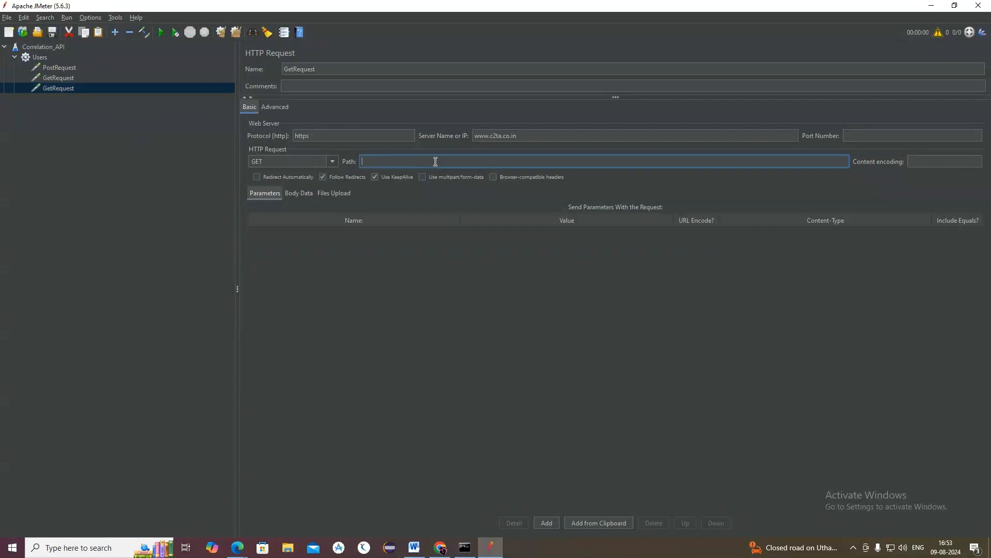
key("ctrl+v")
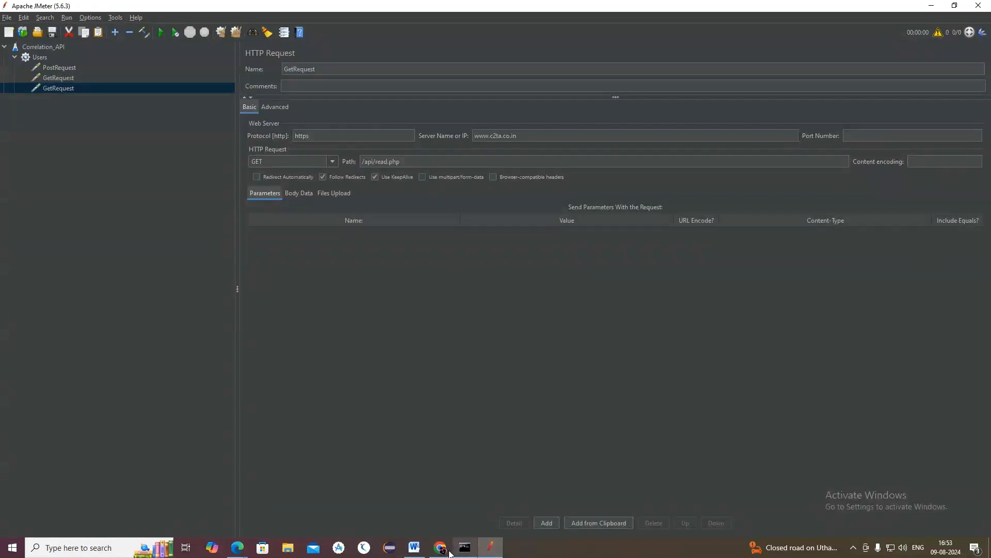
Step: Copy the POST sample request JSON from the Word document and enter it as PostRequest's body data in JMeter
left_click(414, 547)
left_click_drag(134, 252, 136, 309)
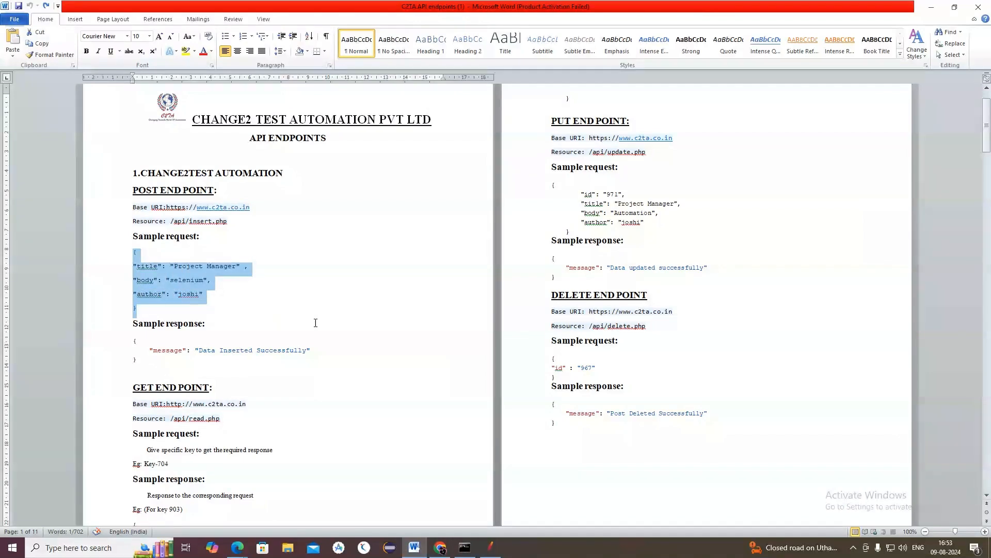
left_click(490, 548)
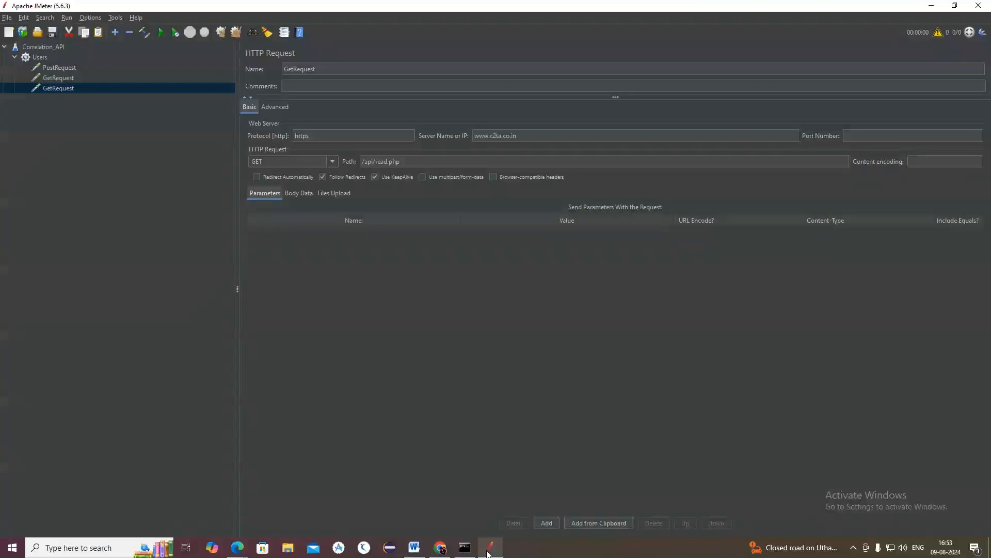
left_click(67, 70)
left_click(305, 193)
left_click(314, 227)
type("{ \"title\": \"Project Manager\" , \"body\" : \"selenium\" , \"author\" : \"joshi\" }")
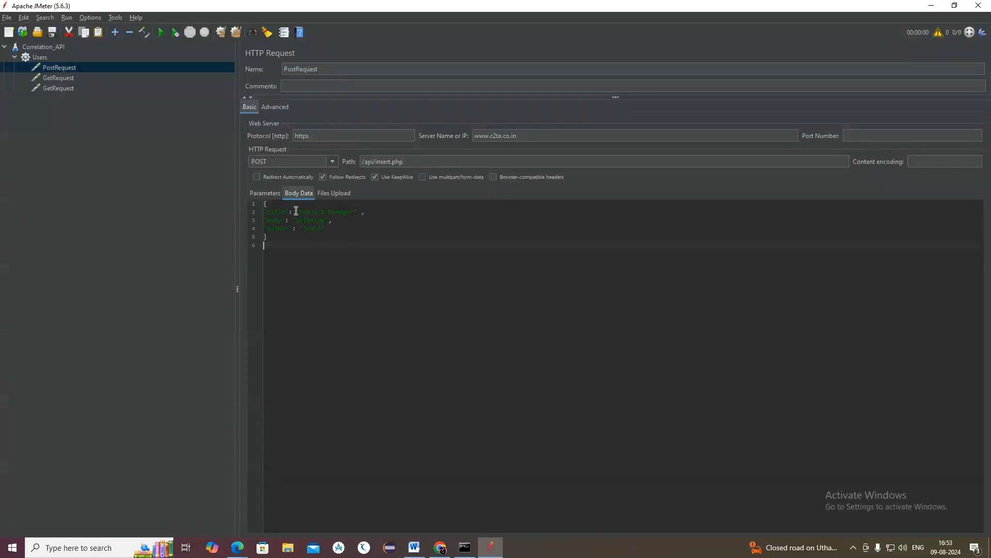
Step: In PostRequest's JSON body, change the title value to Performance and the body value to Jmeter
left_click_drag(301, 212, 353, 213)
key("BackSpace")
type("$")
key("BackSpace")
type("Jmeter")
double_click(312, 221)
double_click(309, 213)
key("ctrl+c")
double_click(310, 221)
key("ctrl+v")
double_click(306, 212)
type("Ne")
type("rformance")
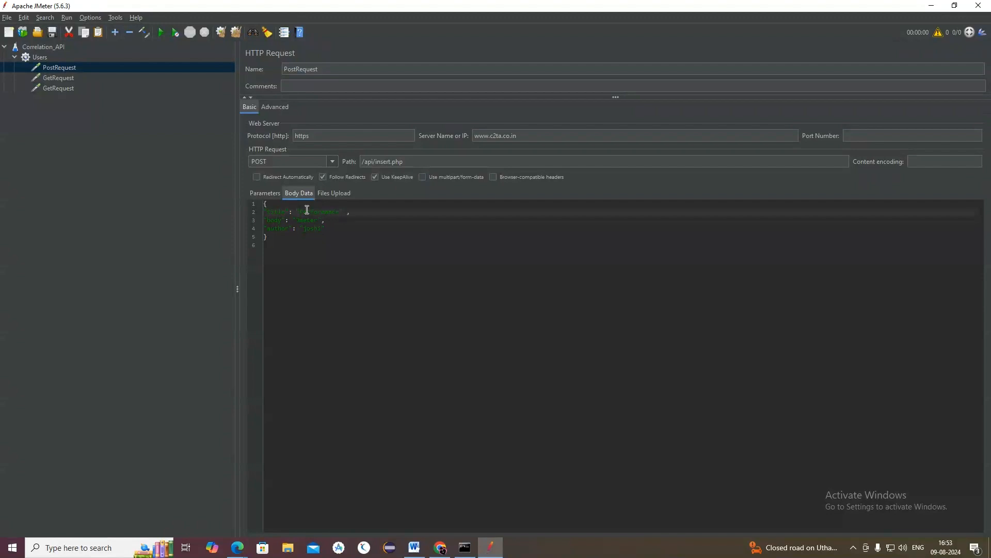
double_click(310, 228)
left_click(381, 262)
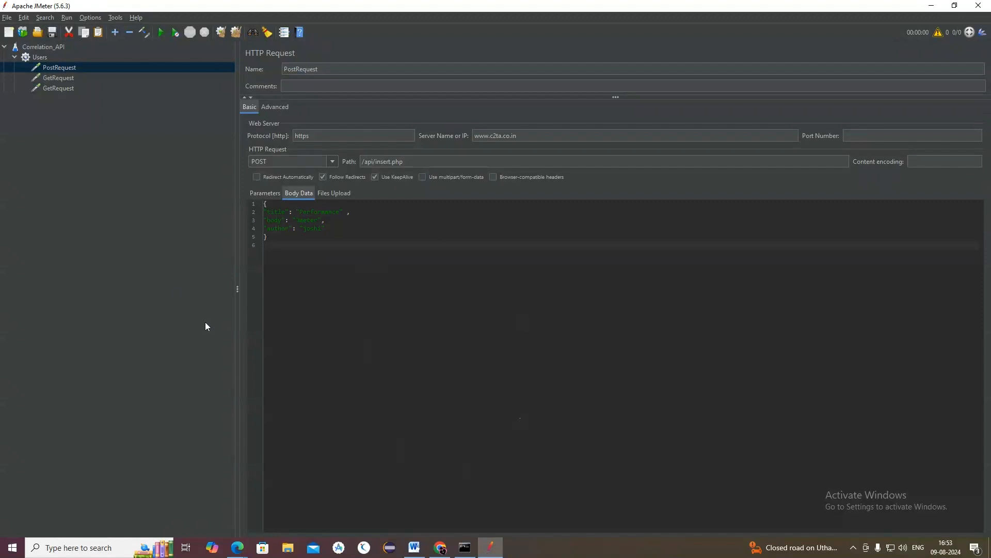
left_click(70, 79)
left_click(70, 88)
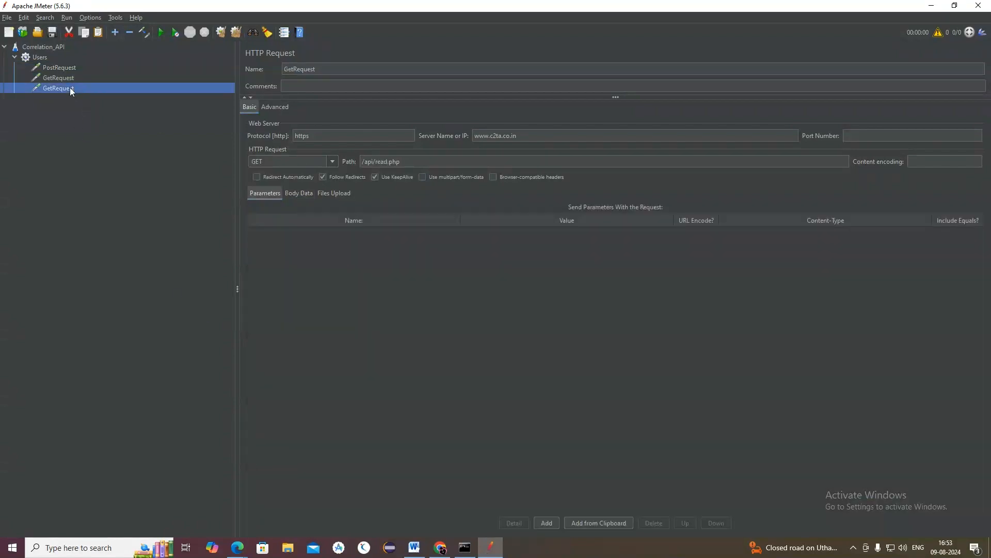
left_click(51, 67)
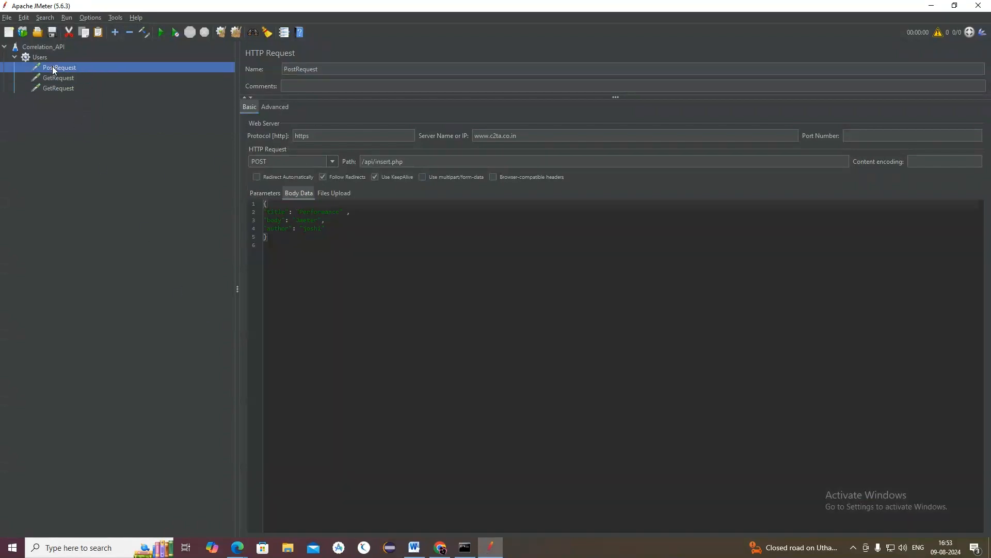
Step: Add a View Results Tree listener to the Users thread group
right_click(48, 60)
mouse_move(92, 67)
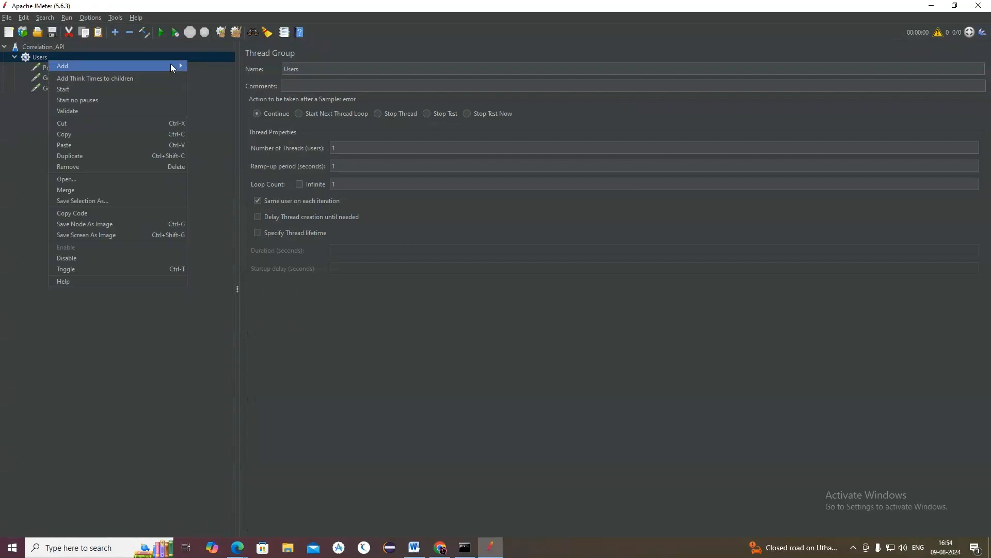
mouse_move(229, 160)
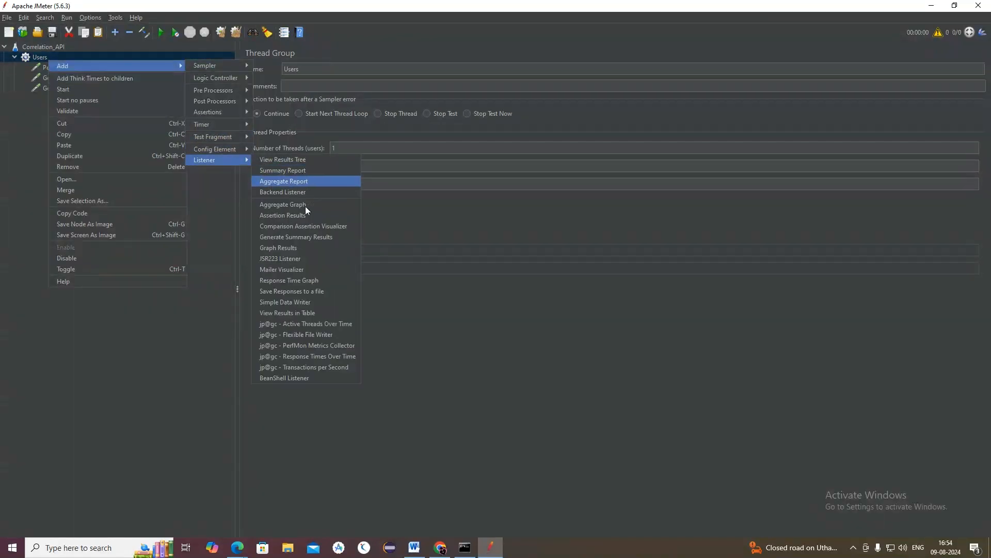
left_click(283, 160)
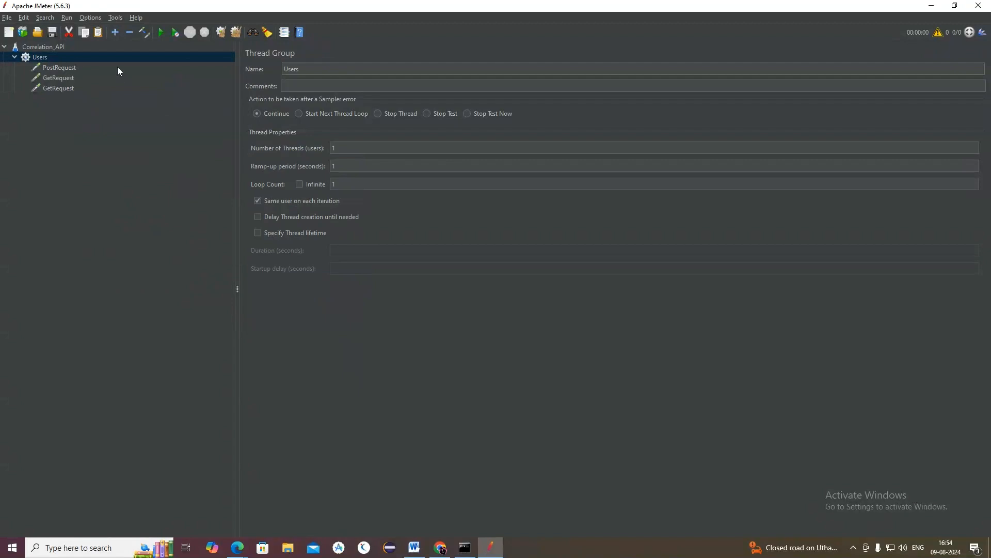
right_click(76, 58)
mouse_move(148, 64)
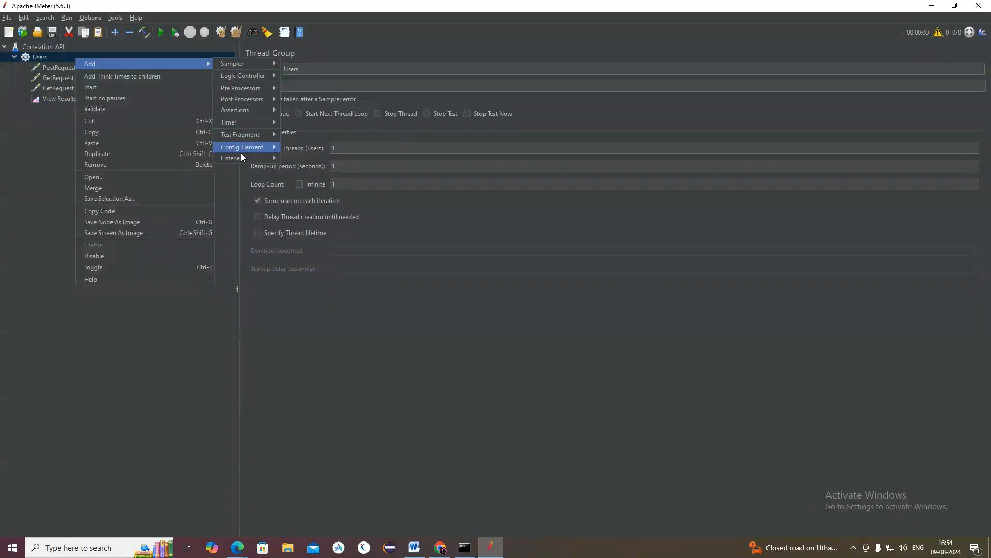
mouse_move(243, 158)
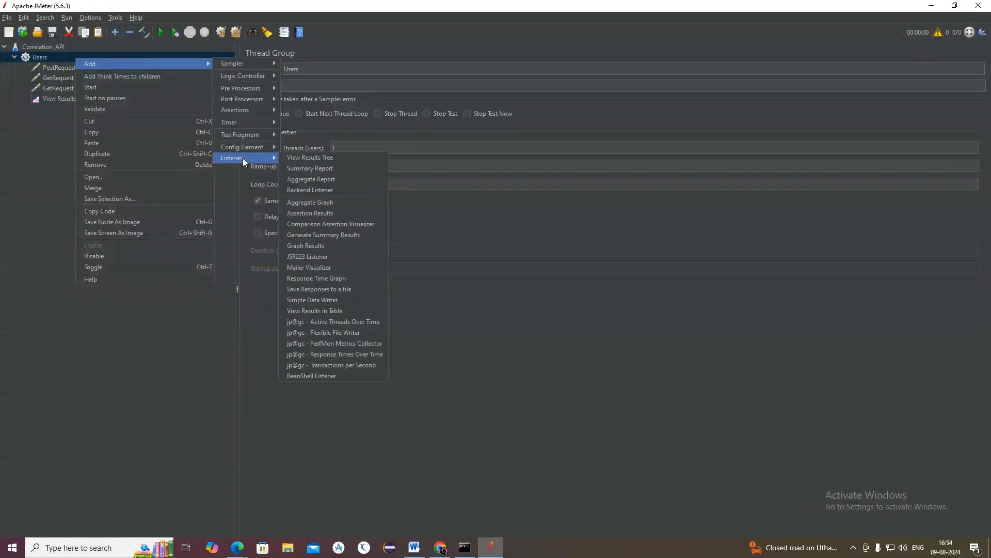
left_click(314, 299)
right_click(178, 110)
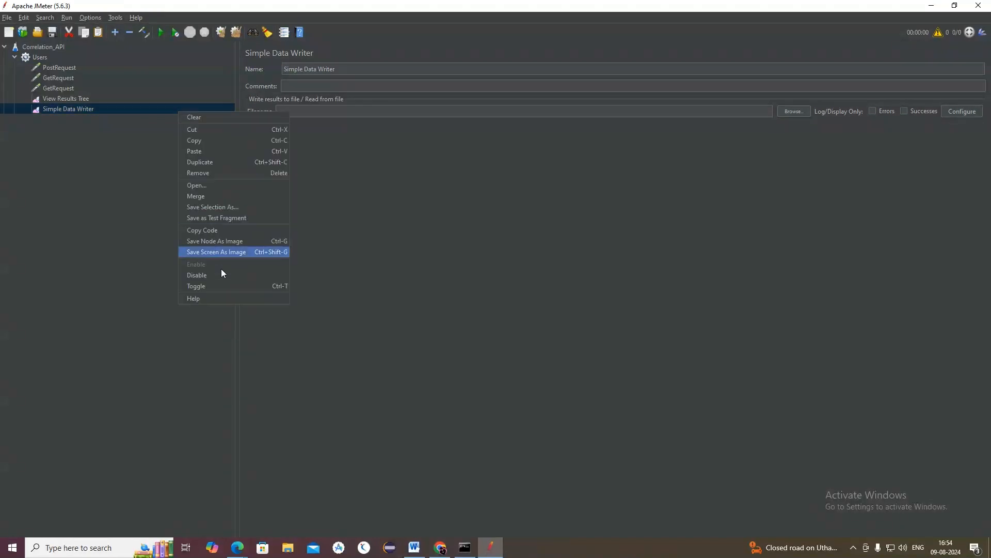
left_click(211, 172)
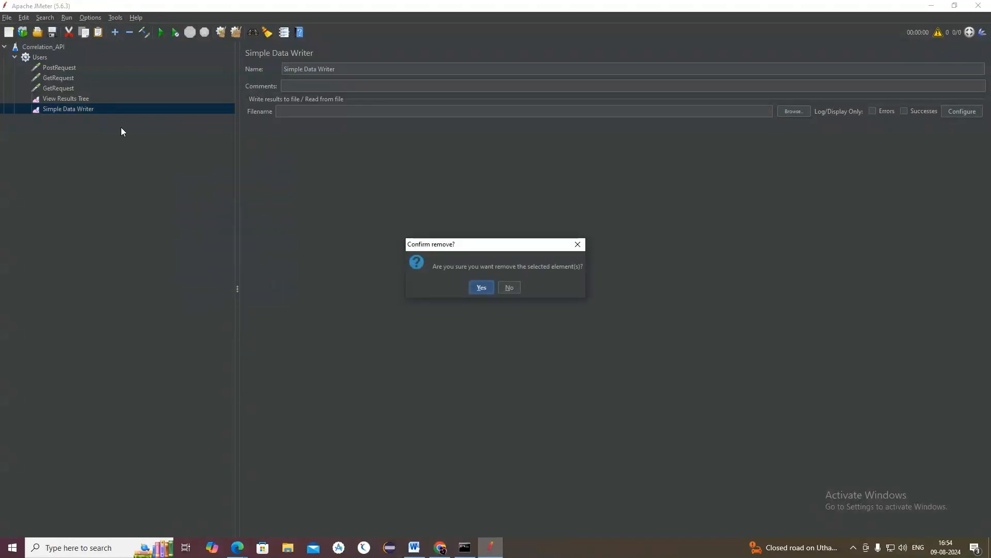
left_click(471, 285)
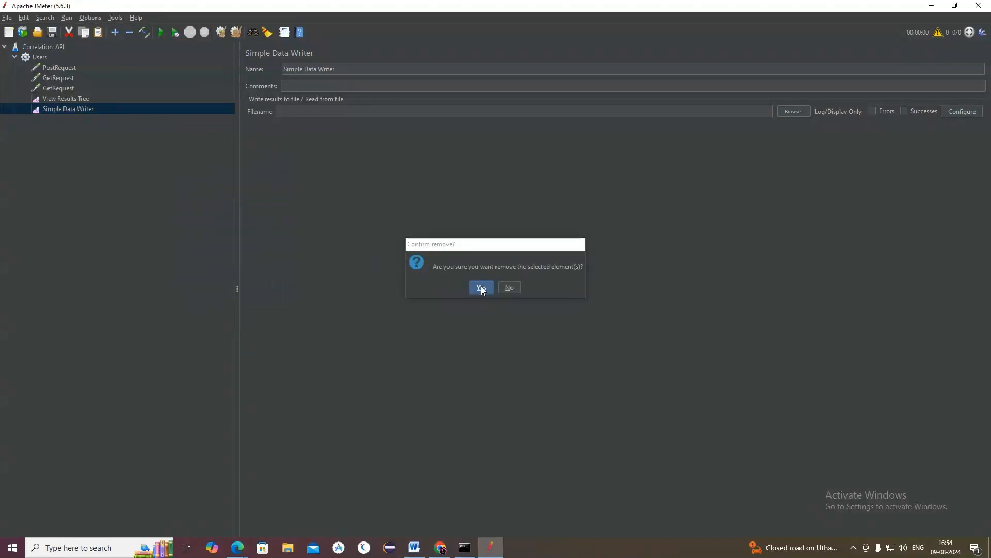
Step: Add a View Results in Table listener to the Users thread group
right_click(51, 57)
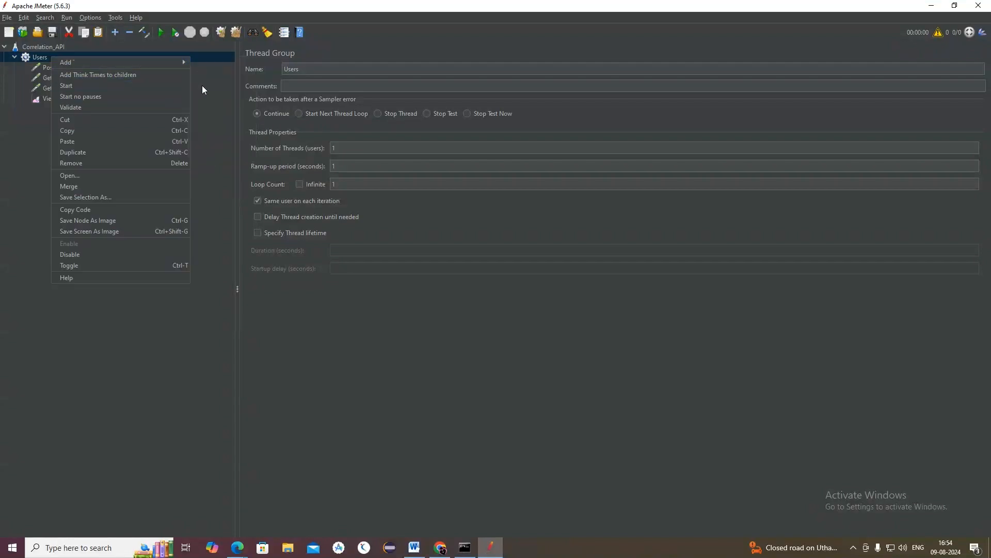
mouse_move(184, 61)
mouse_move(215, 145)
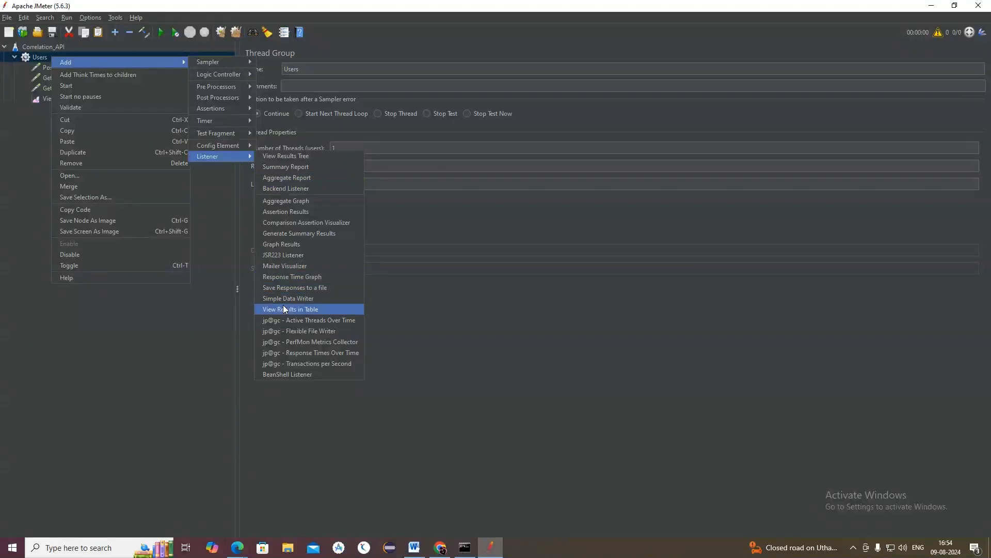
left_click(283, 309)
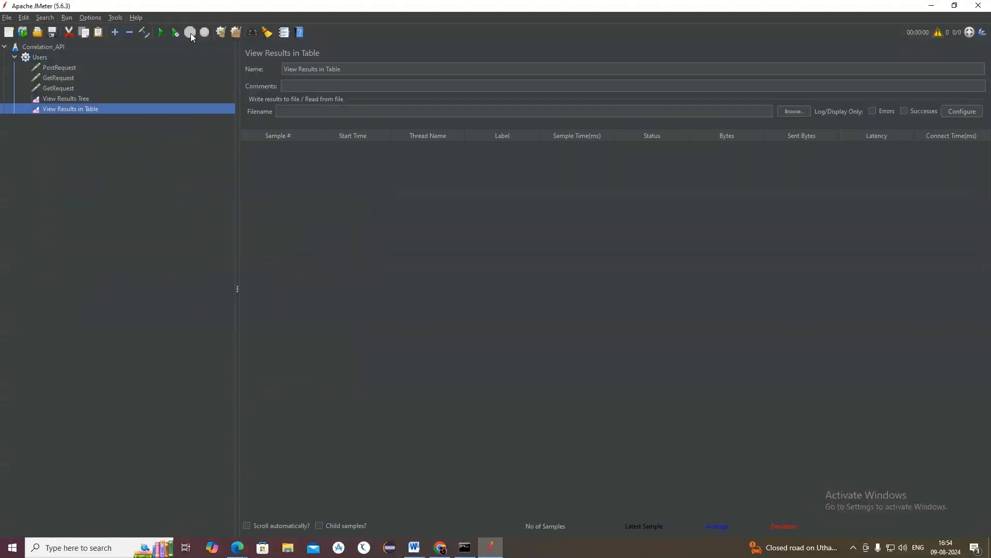
Step: Run the test plan without saving it and display the samples in the View Results Tree listener
left_click(159, 31)
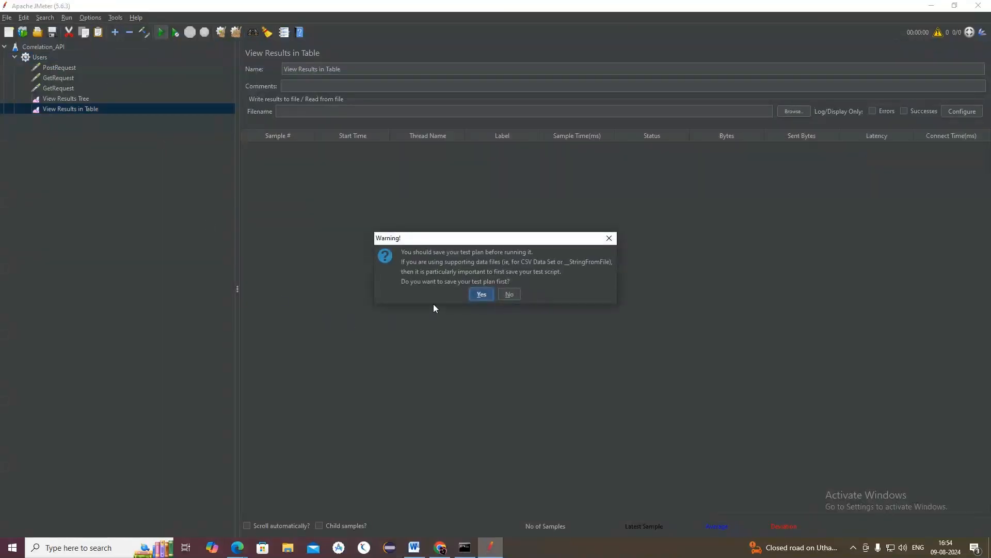
left_click(501, 295)
left_click(63, 99)
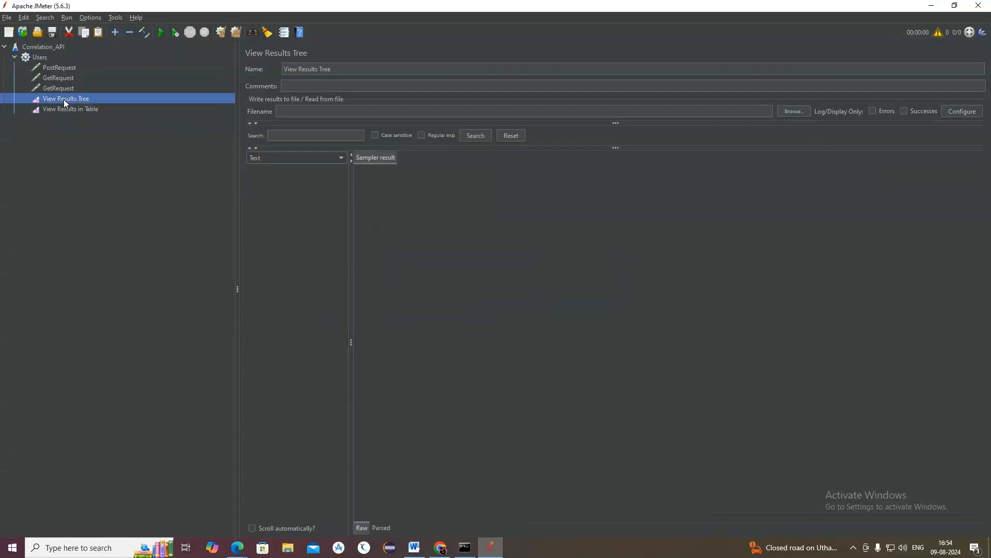
key("ctrl+r")
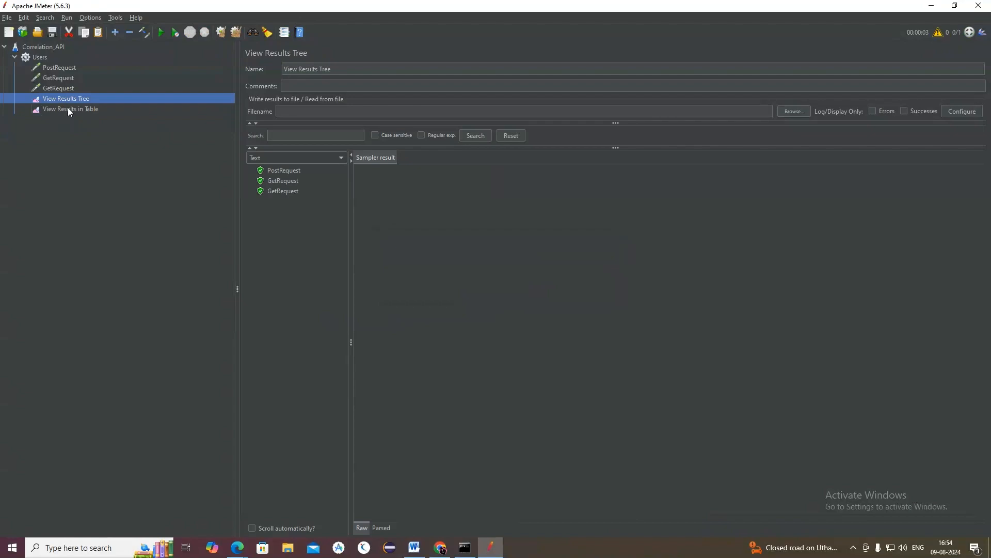
left_click(67, 109)
left_click(66, 100)
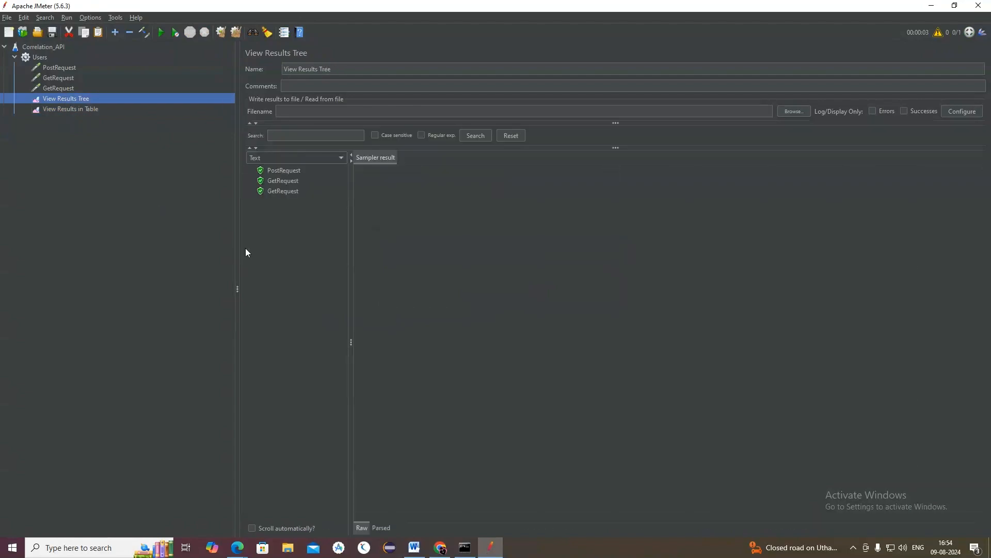
Step: Examine the first GetRequest's response body through to the end of its lines, looking at the record ids
left_click(278, 180)
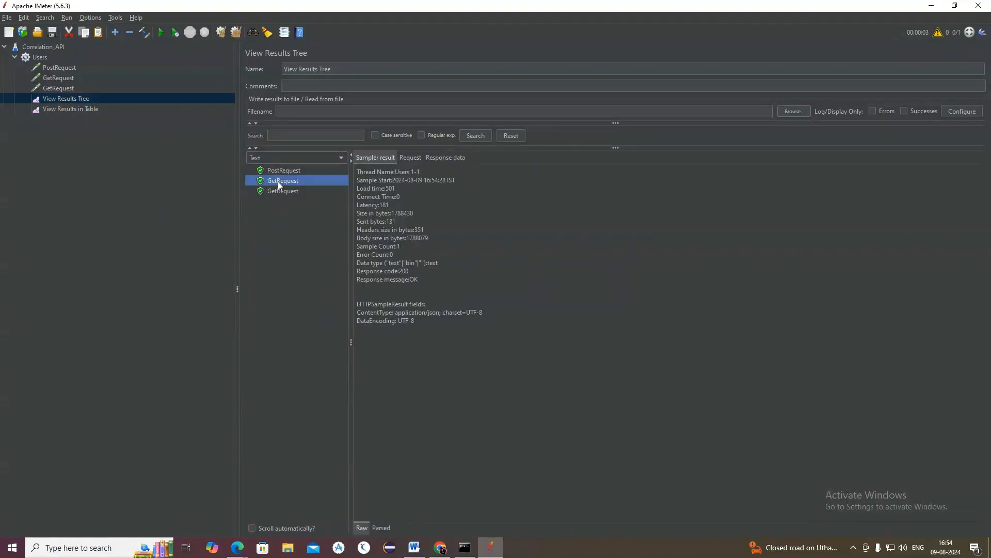
left_click(427, 157)
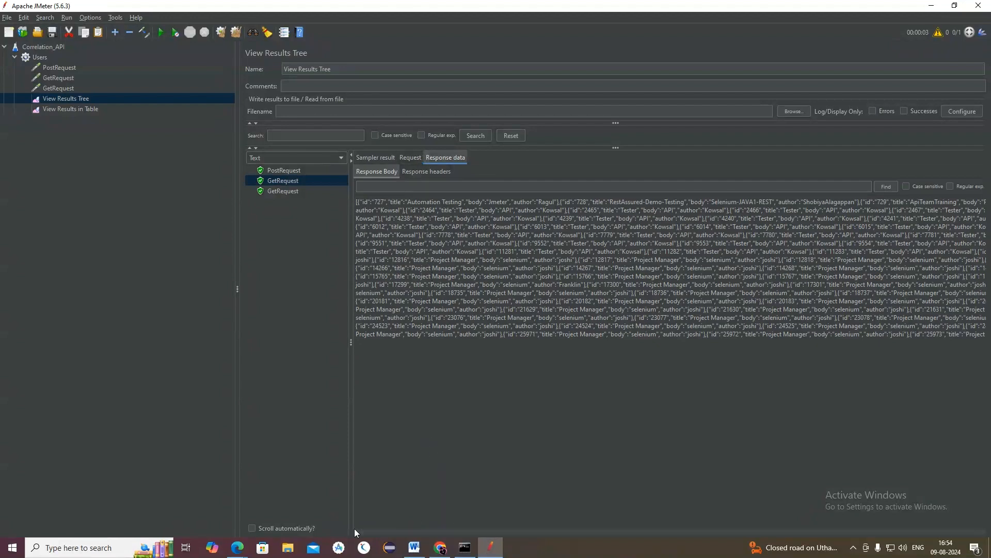
scroll(356, 531, "right", 3)
left_click_drag(356, 531, 984, 532)
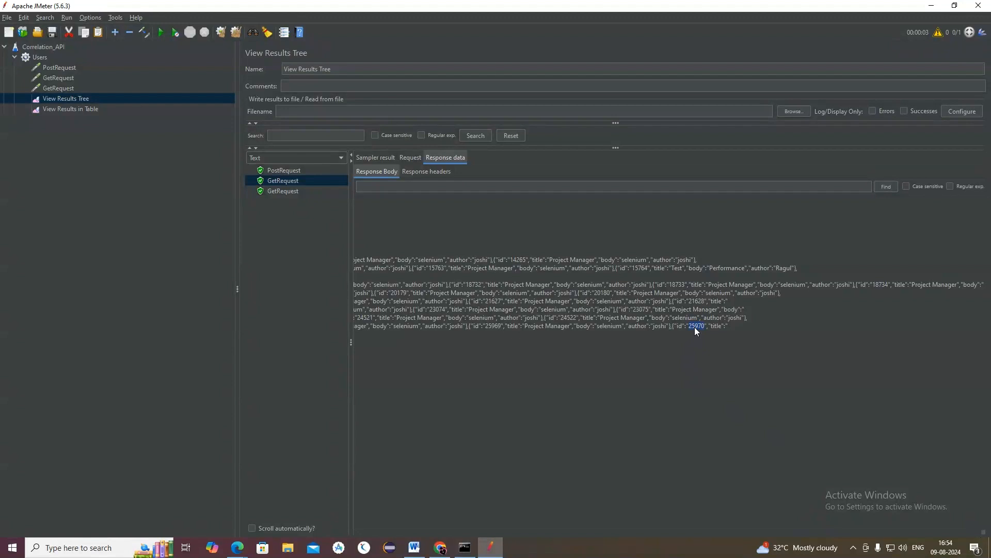
left_click(192, 259)
Step: Clear all previous results and rerun the test plan without saving it
left_click(235, 32)
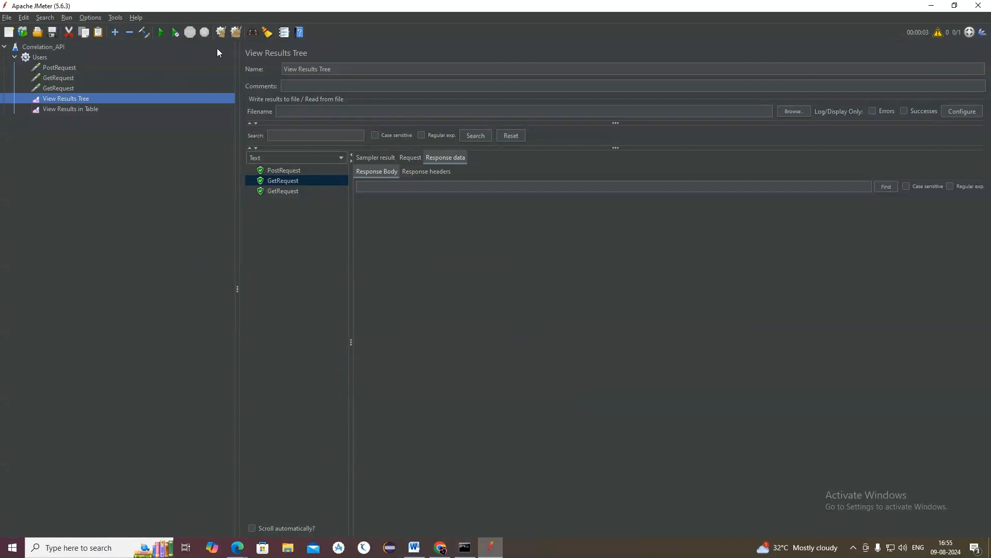
left_click(160, 33)
left_click(511, 297)
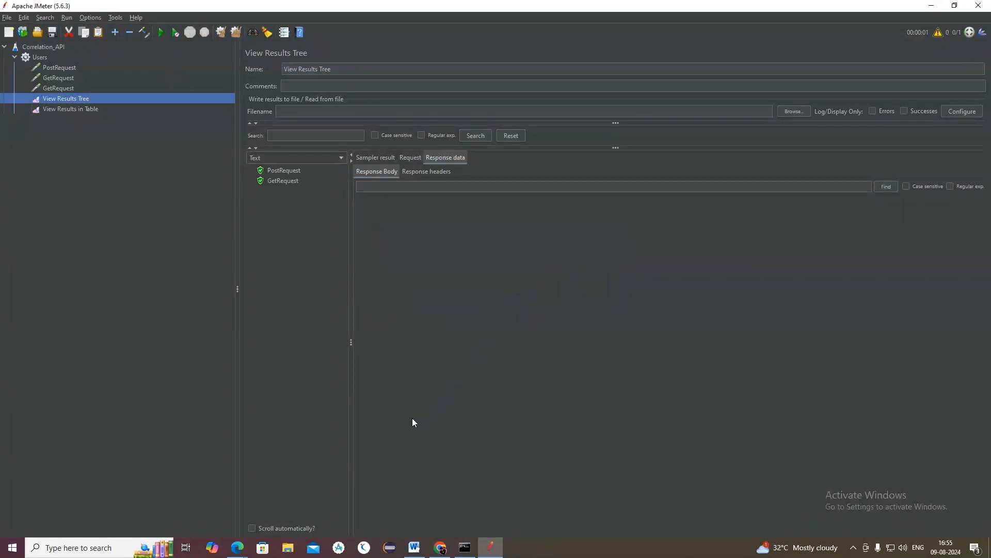
Step: Examine the first GetRequest's response body from the new run, checking the records for the newly posted entry
left_click(293, 180)
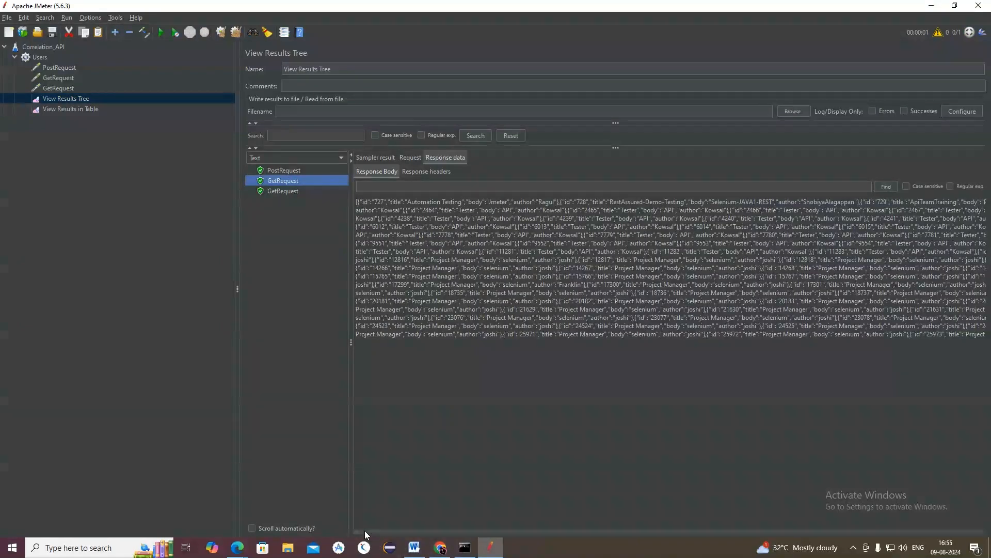
left_click_drag(360, 532, 989, 526)
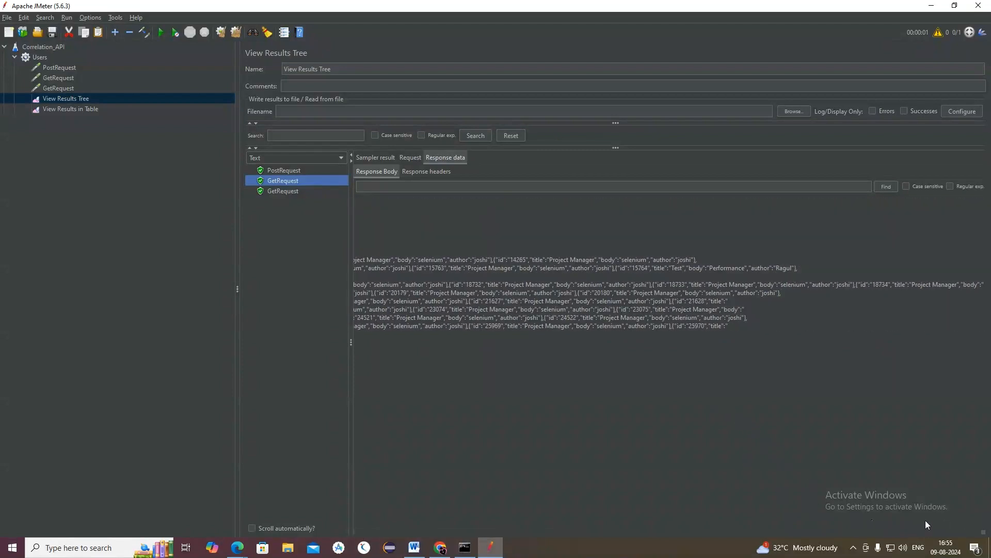
left_click_drag(984, 532, 247, 553)
mouse_move(247, 553)
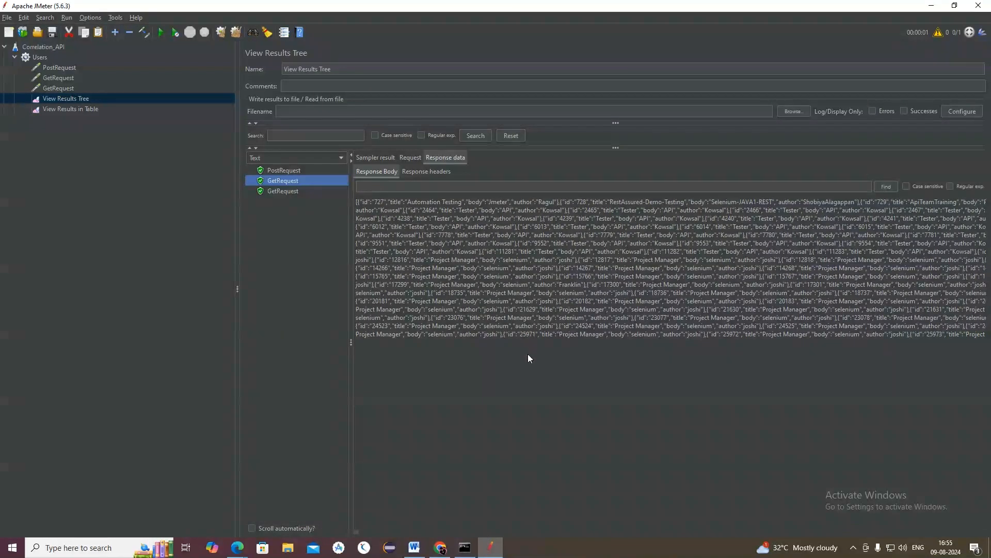
left_click_drag(359, 533, 461, 530)
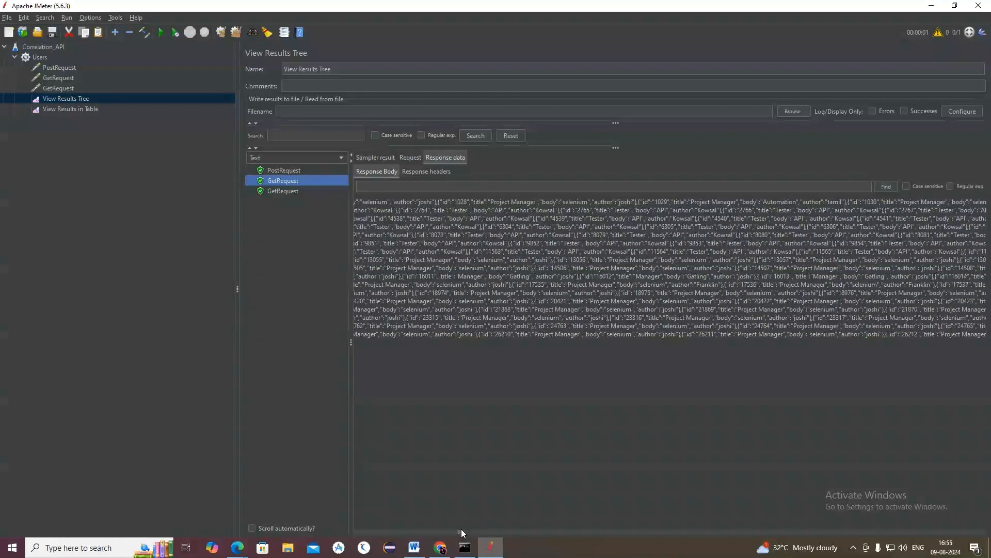
left_click_drag(461, 530, 352, 529)
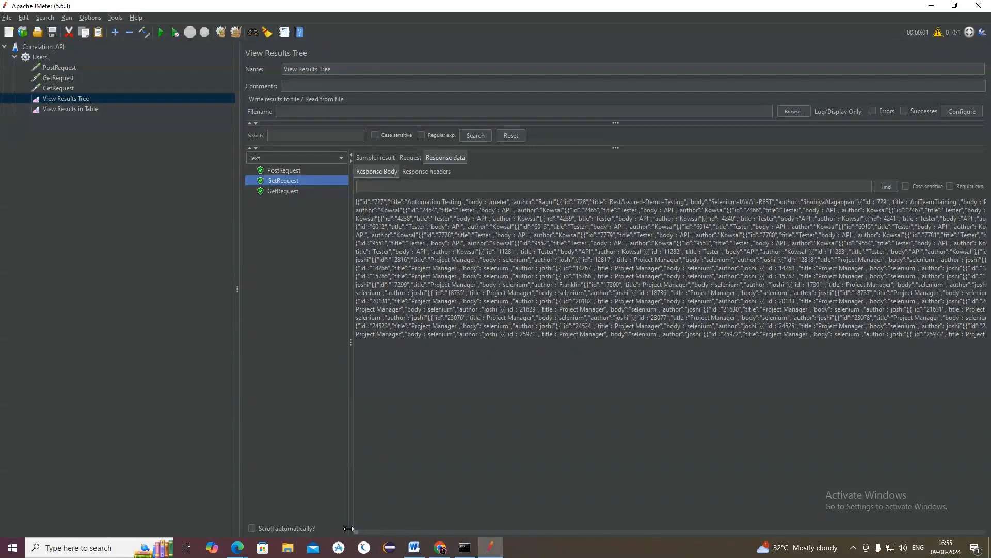
left_click_drag(349, 528, 369, 525)
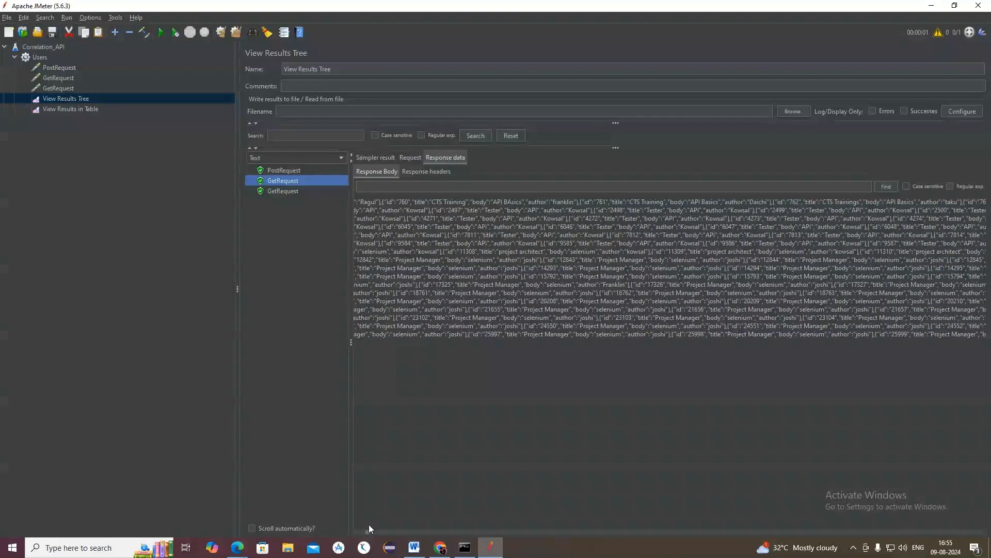
Step: Examine the second GetRequest's response body, looking through the record ids along its lines
mouse_move(368, 525)
left_mouse_down()
mouse_move(386, 525)
mouse_move(367, 528)
left_mouse_up()
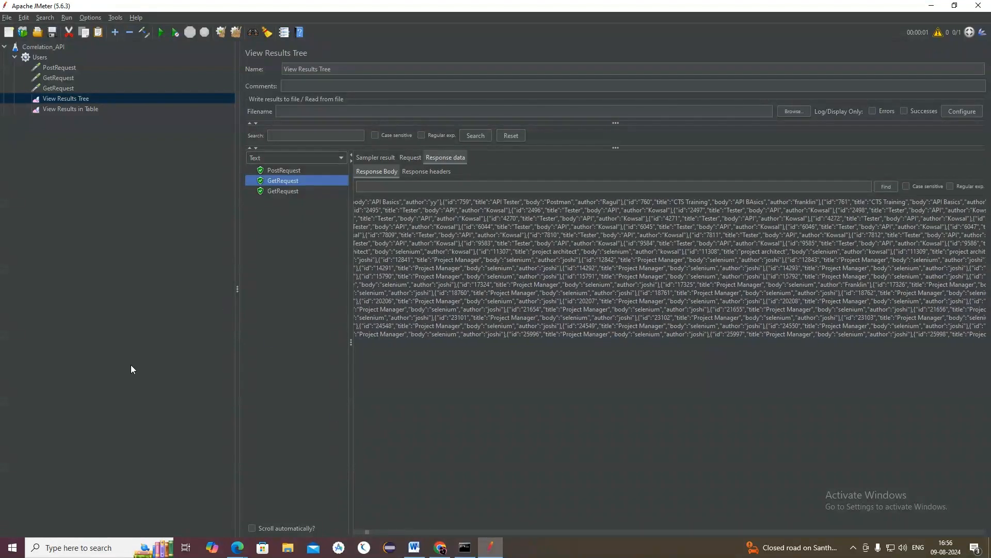
left_click(272, 191)
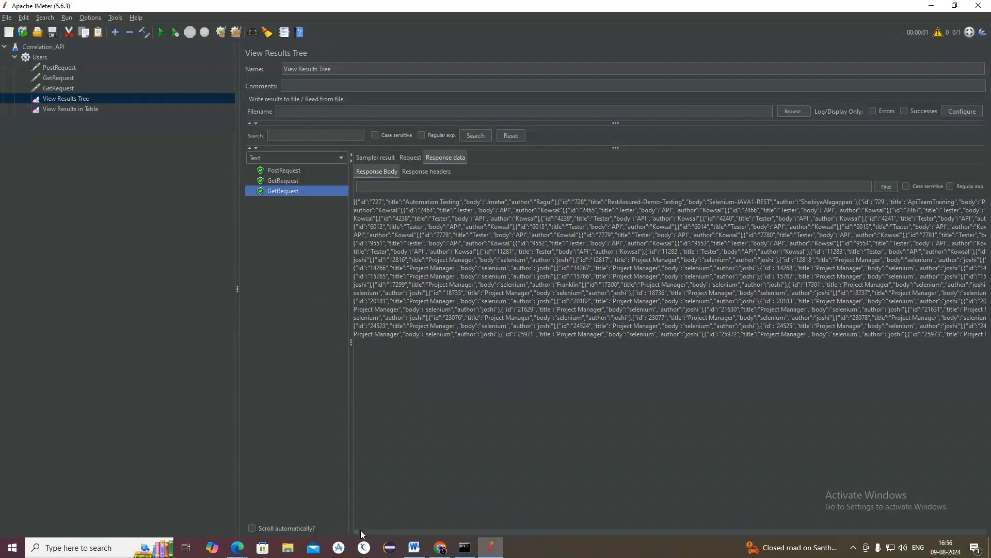
left_click_drag(358, 533, 359, 532)
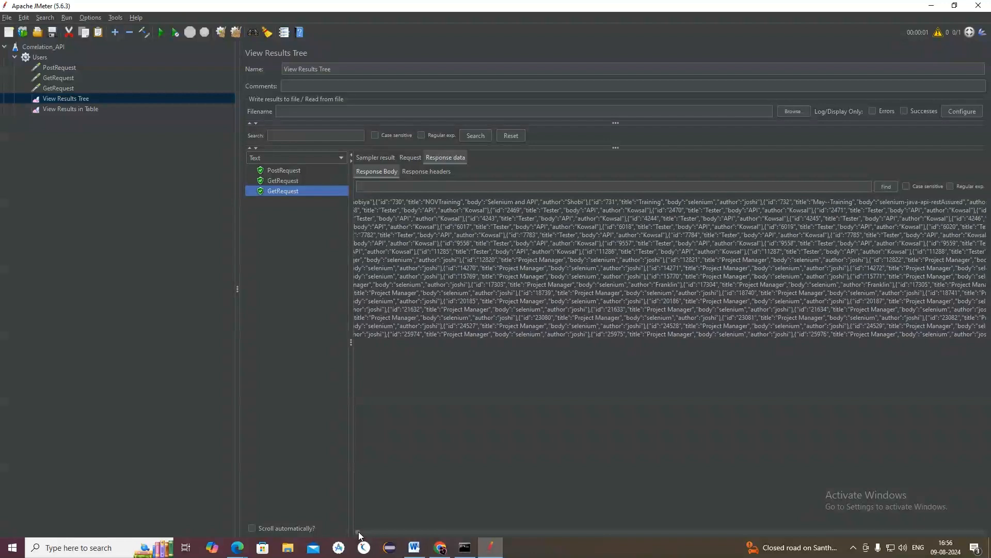
left_click_drag(359, 536, 361, 536)
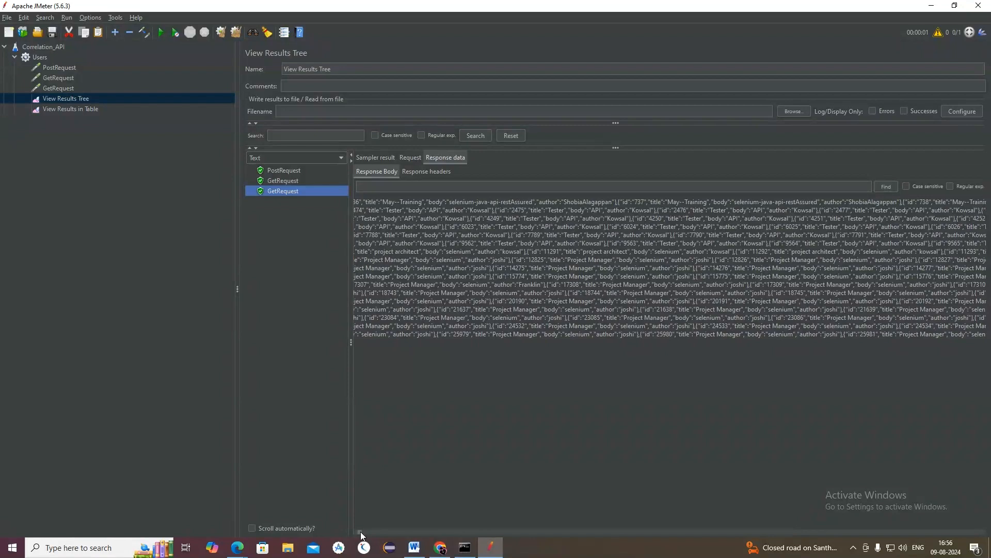
left_click_drag(361, 532, 484, 540)
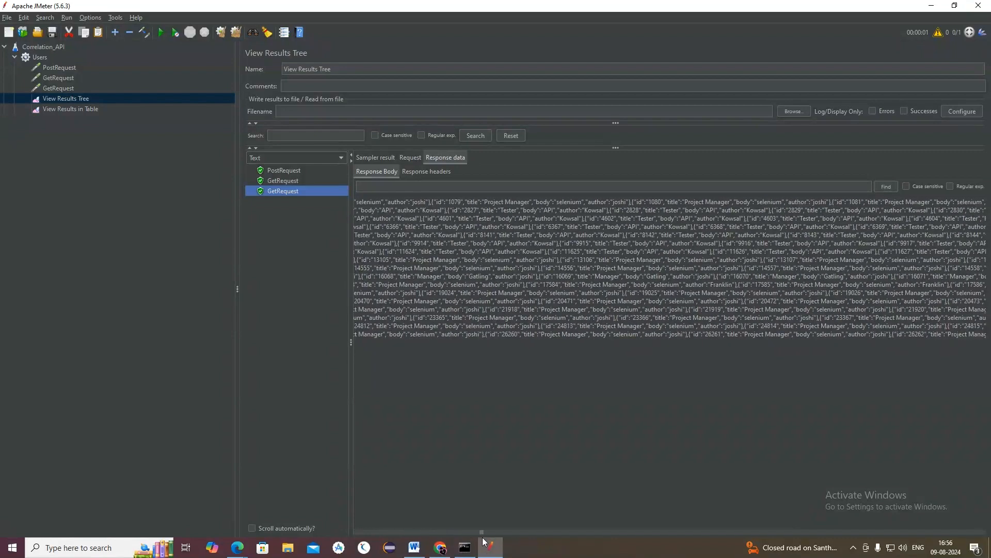
left_click_drag(484, 540, 458, 547)
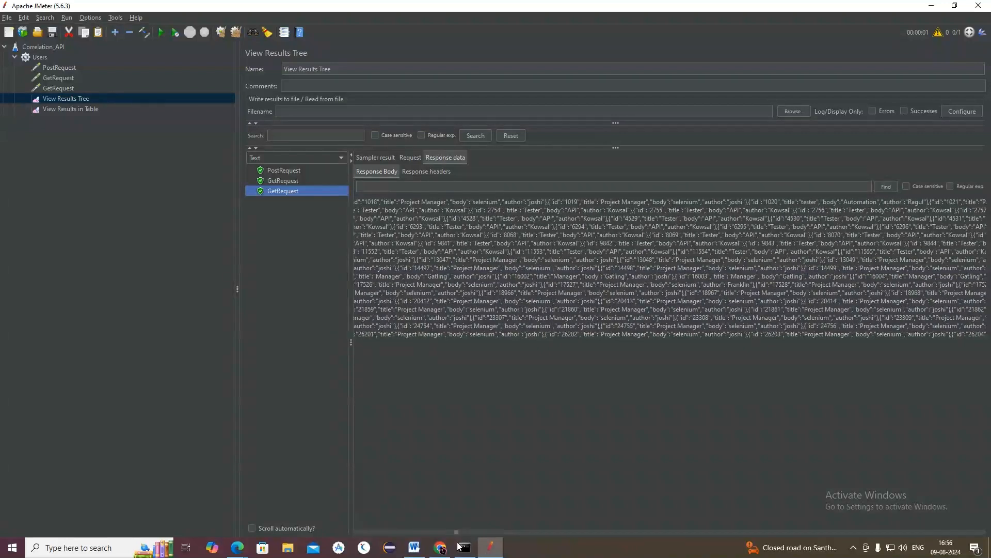
left_click_drag(452, 544, 444, 547)
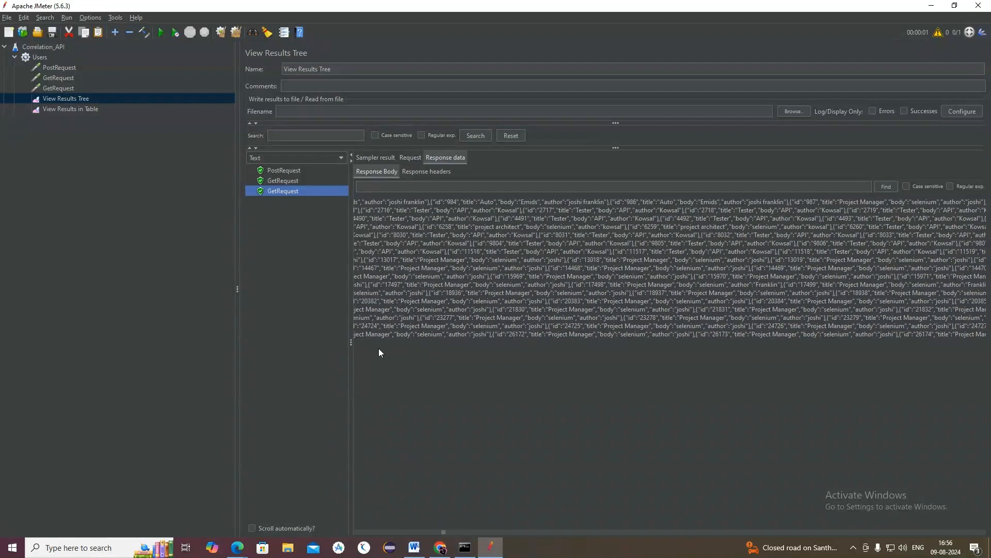
Step: Clear the current results and run the test plan again without saving it
left_click(221, 32)
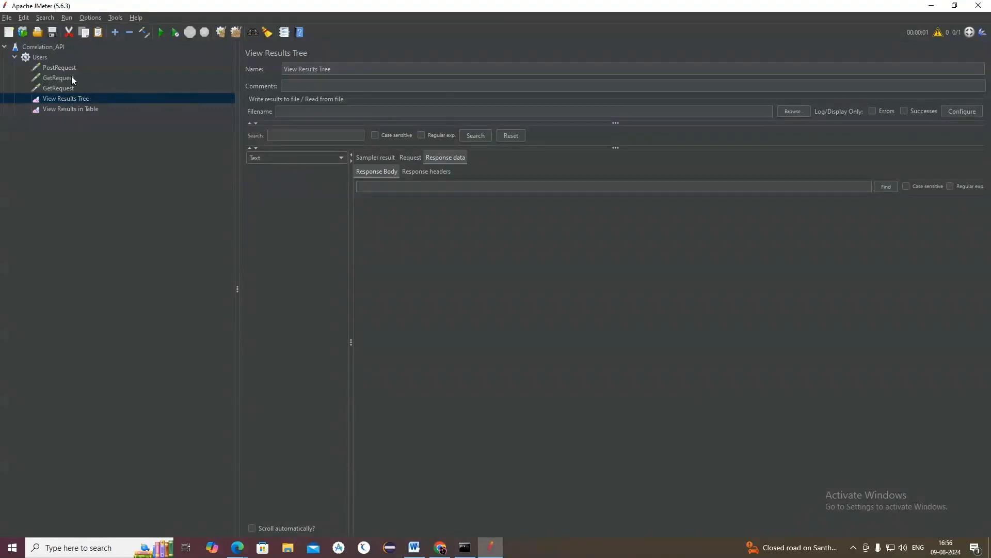
left_click(161, 33)
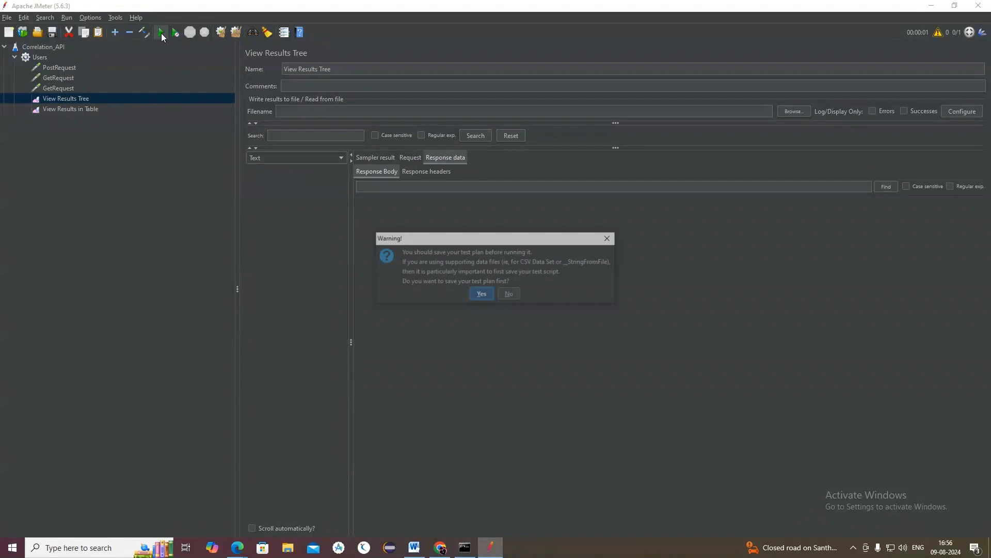
left_click(510, 296)
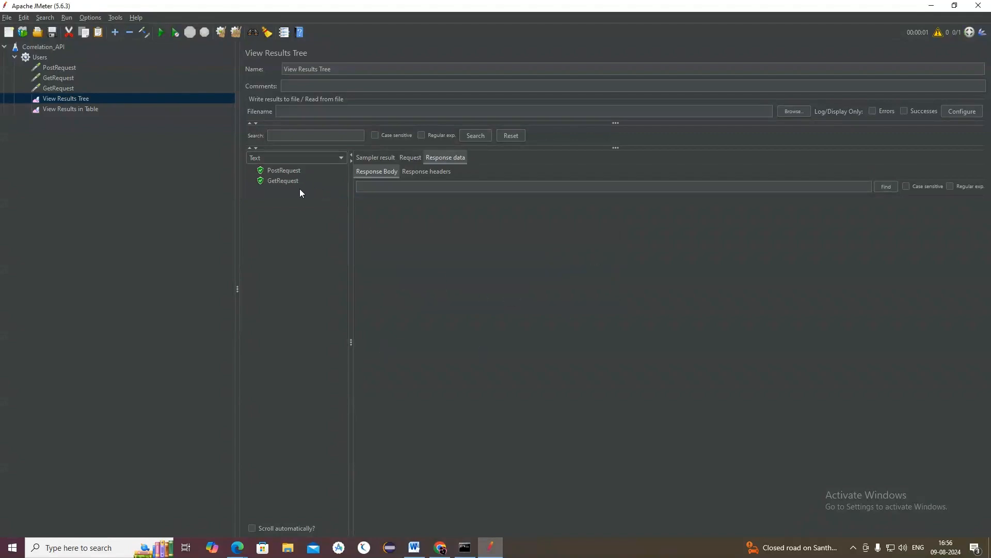
Step: Examine the second GetRequest's response body from the new run and locate the id of its last record
left_click(284, 191)
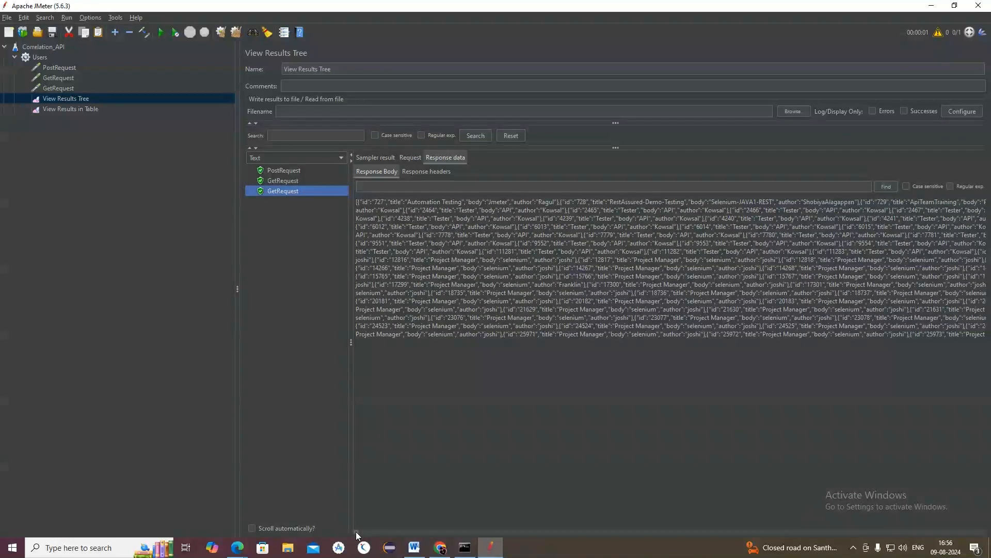
left_click_drag(356, 533, 516, 557)
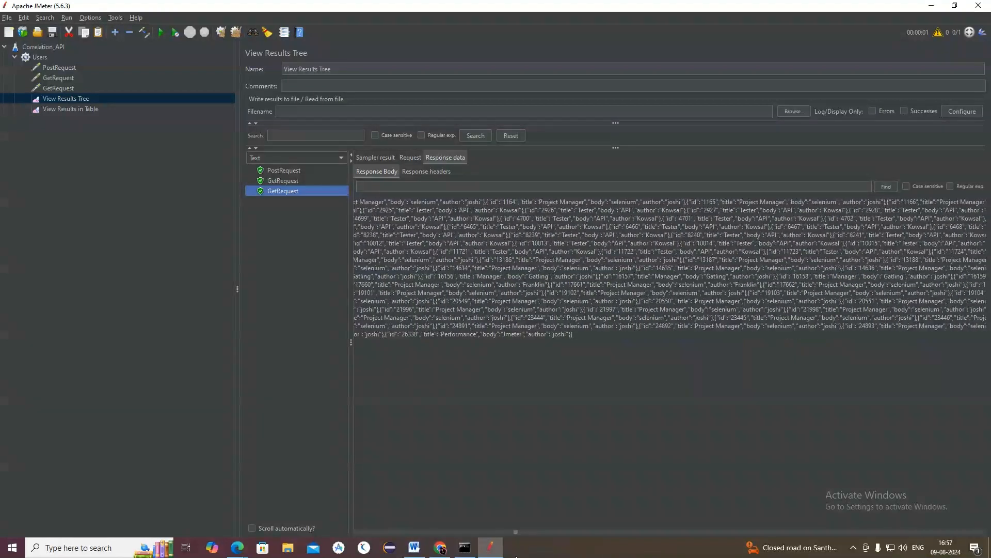
left_click(407, 335)
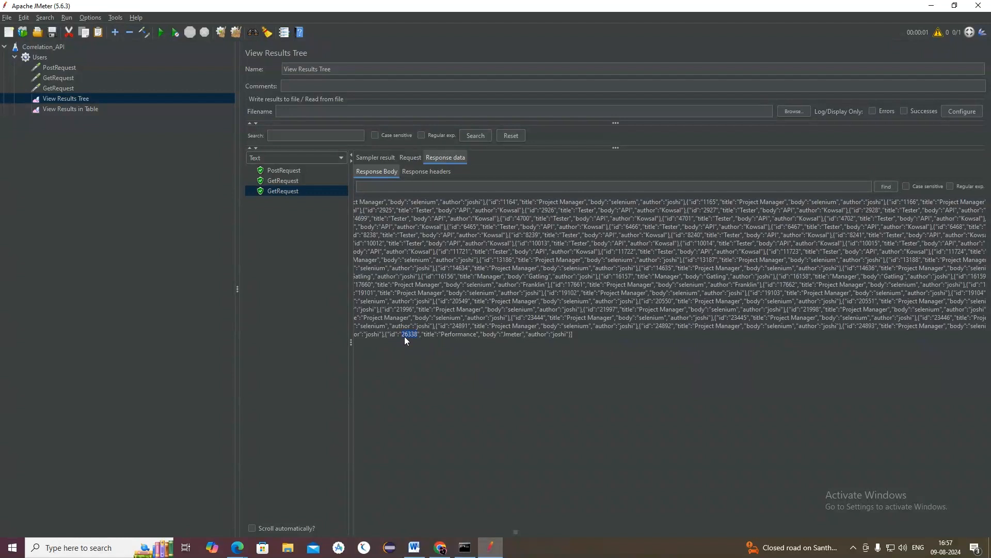
left_click(94, 169)
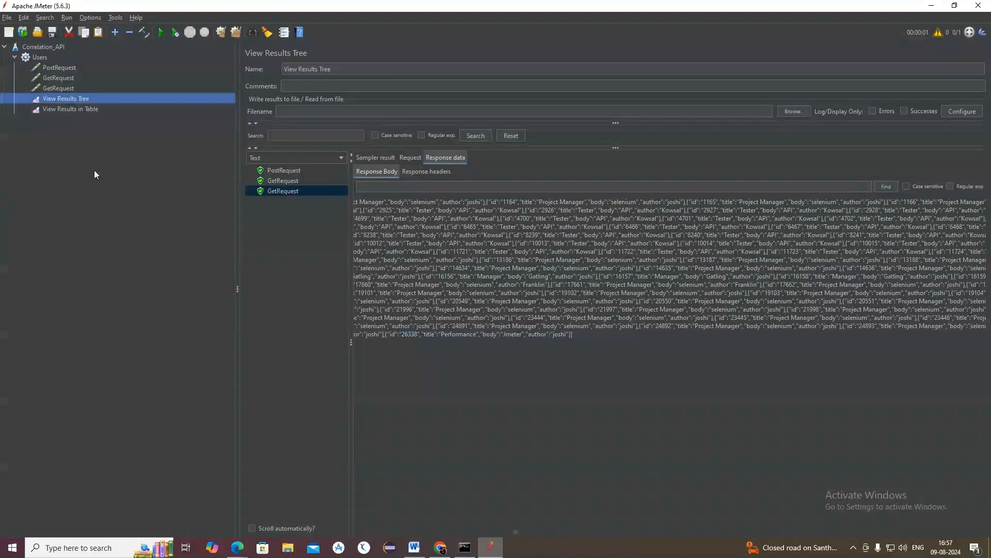
Step: Add a JSON Extractor post-processor to the first GetRequest
left_click(65, 79)
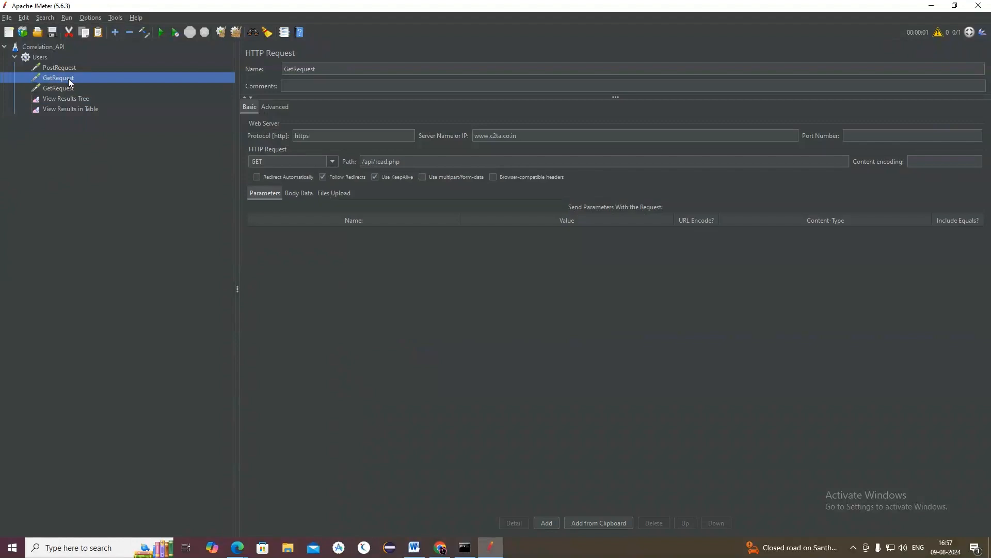
right_click(69, 79)
mouse_move(70, 80)
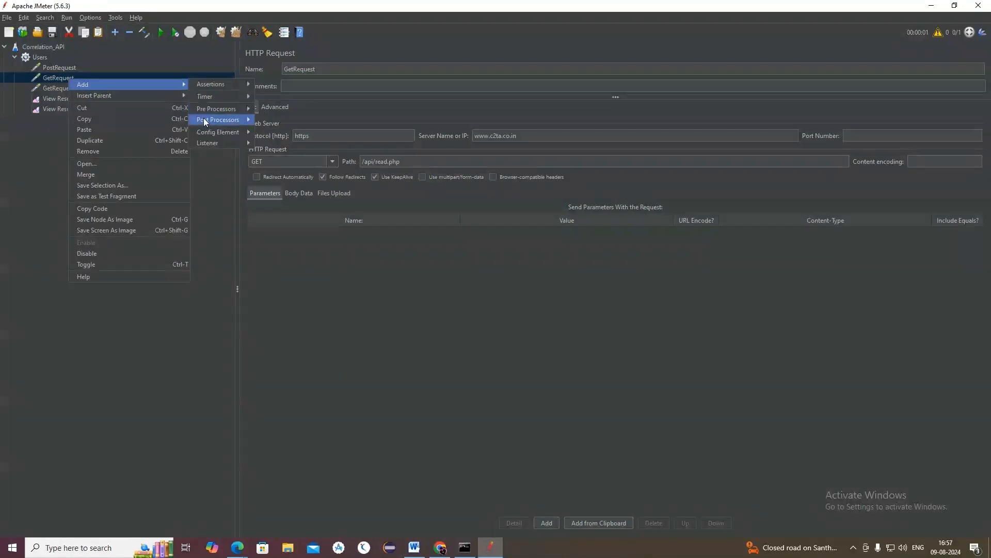
mouse_move(237, 122)
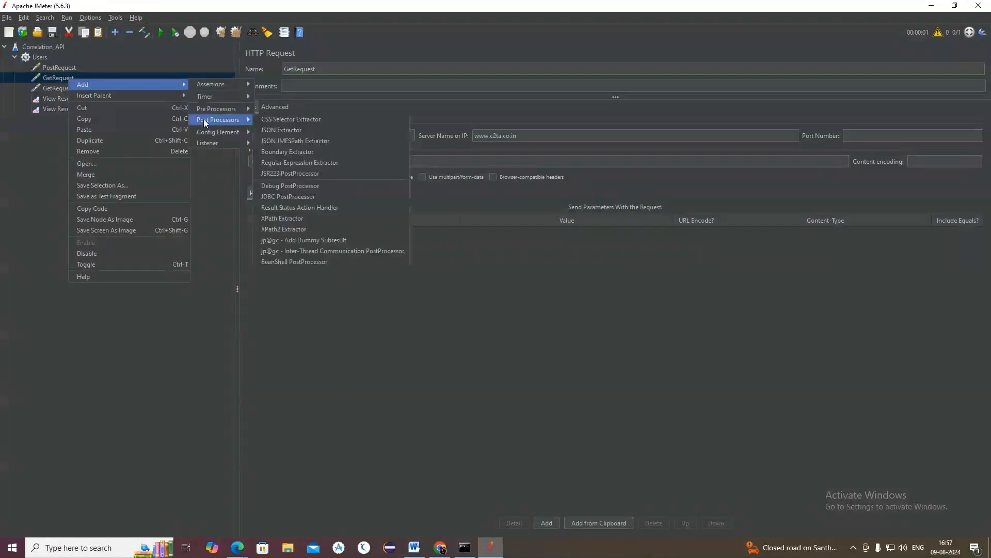
left_click(285, 133)
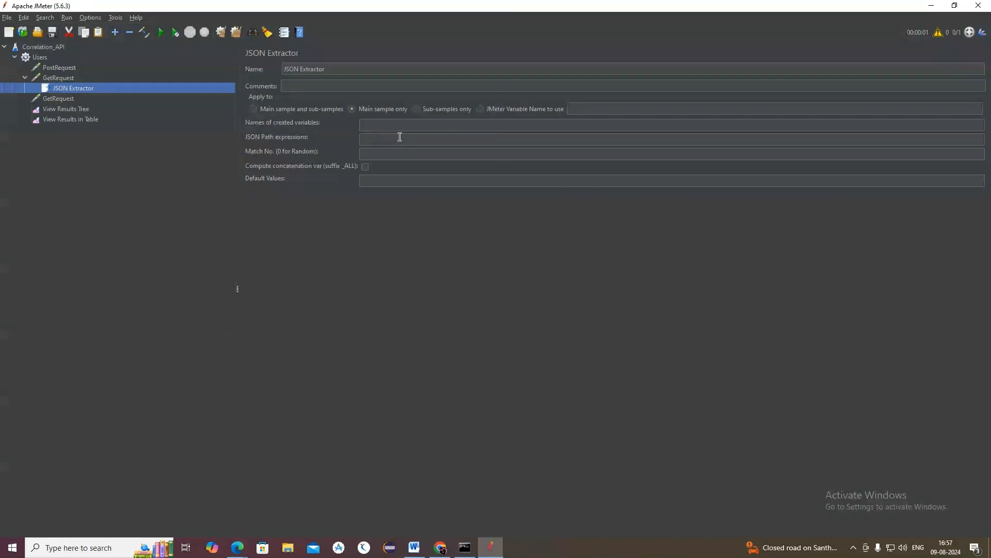
Step: Configure the JSON Extractor to create the variable LastID from the JSON Path expression $[-1].id
left_click(381, 125)
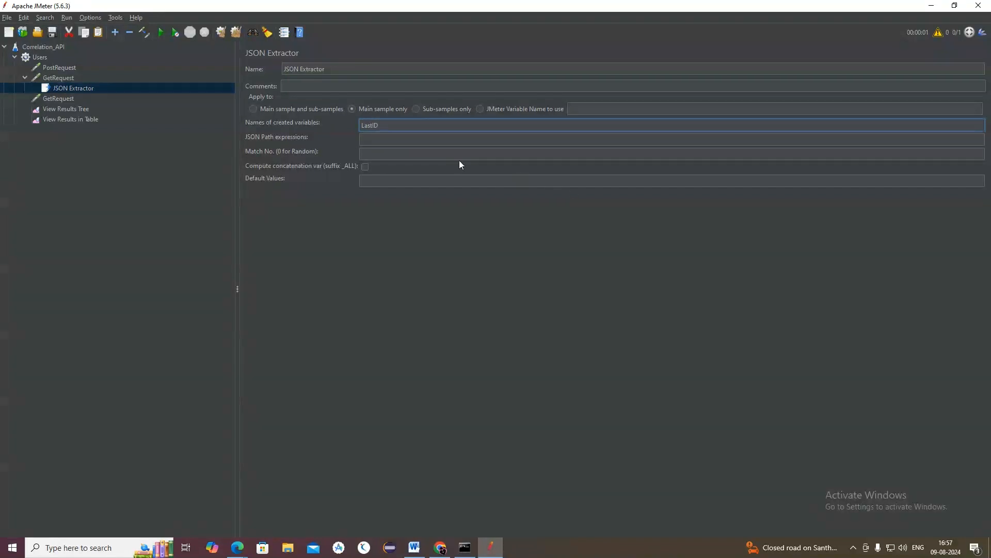
left_click(375, 138)
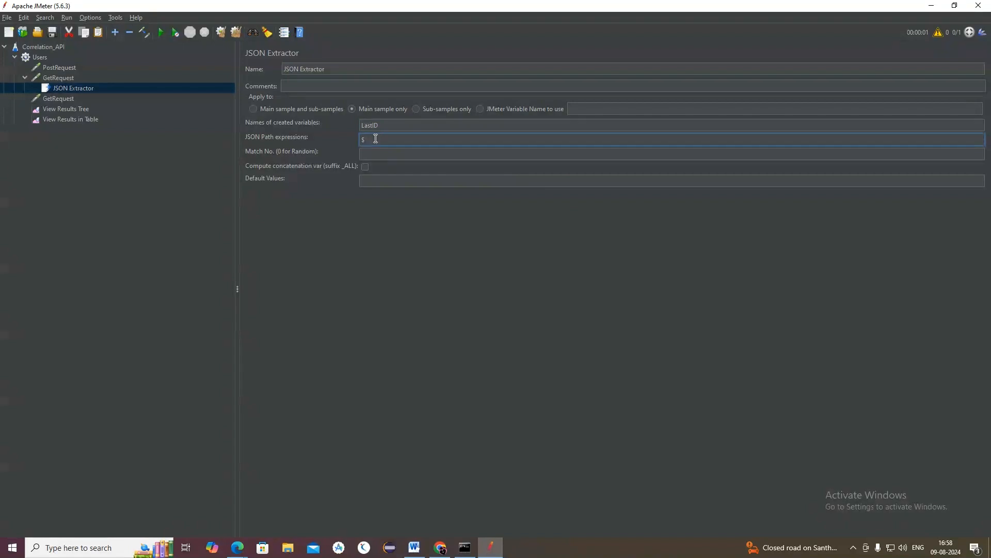
type("]")
type("-1")
type(".id")
double_click(374, 124)
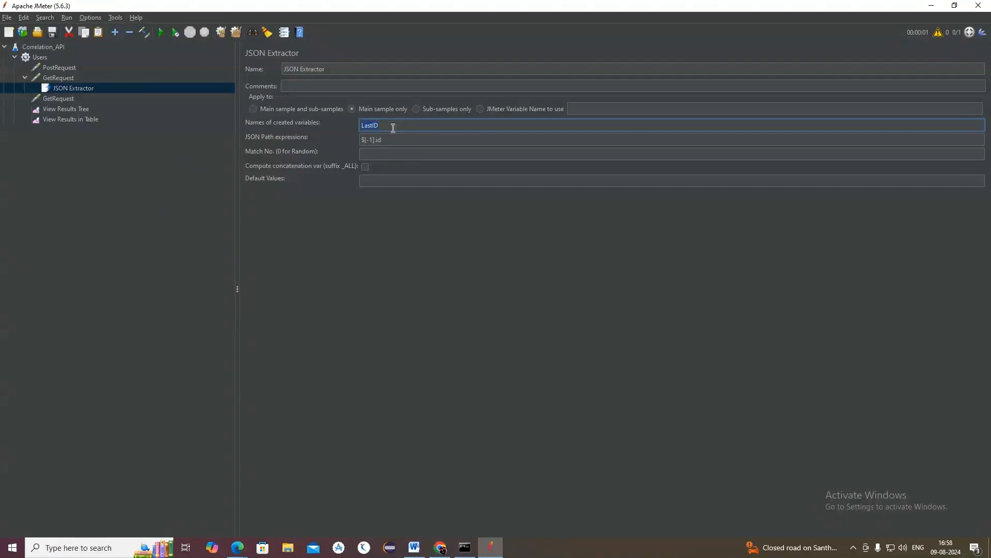
Step: Add a request parameter named id with the value ${LastID} to the second GetRequest
left_click(62, 98)
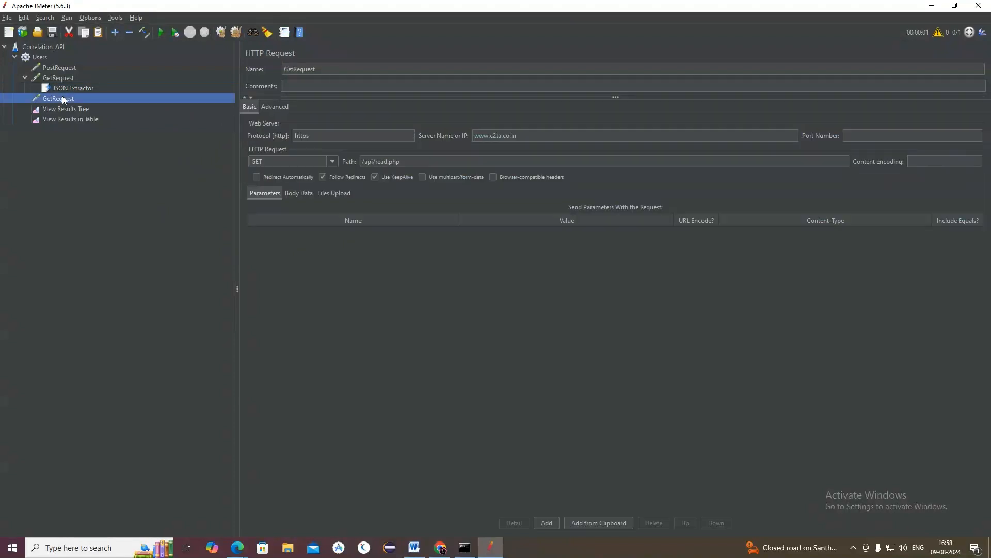
left_click(275, 193)
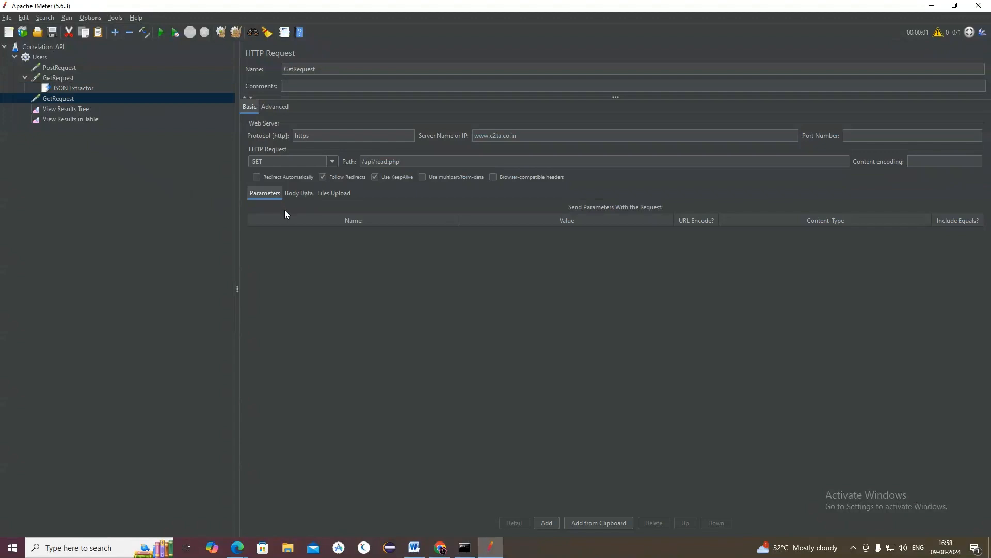
left_click(547, 523)
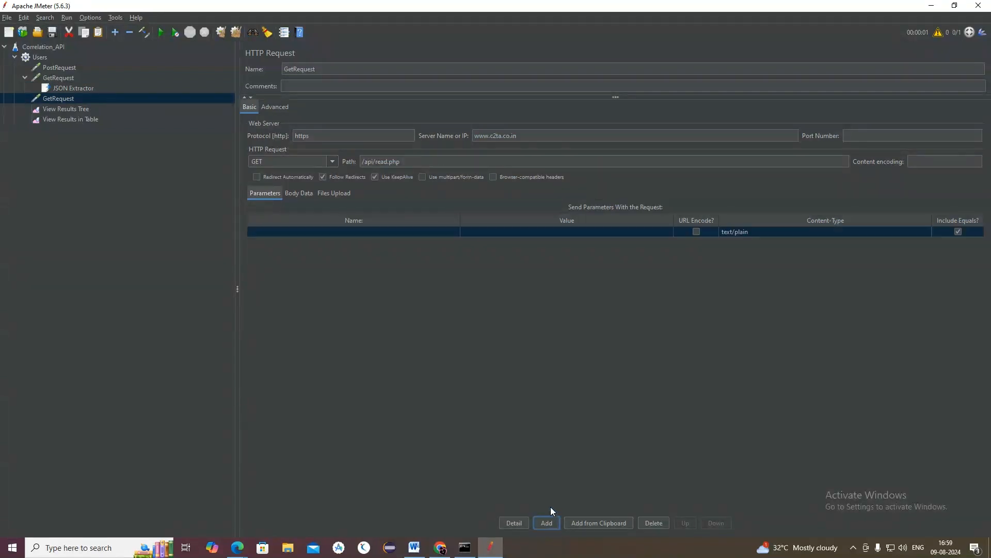
double_click(358, 232)
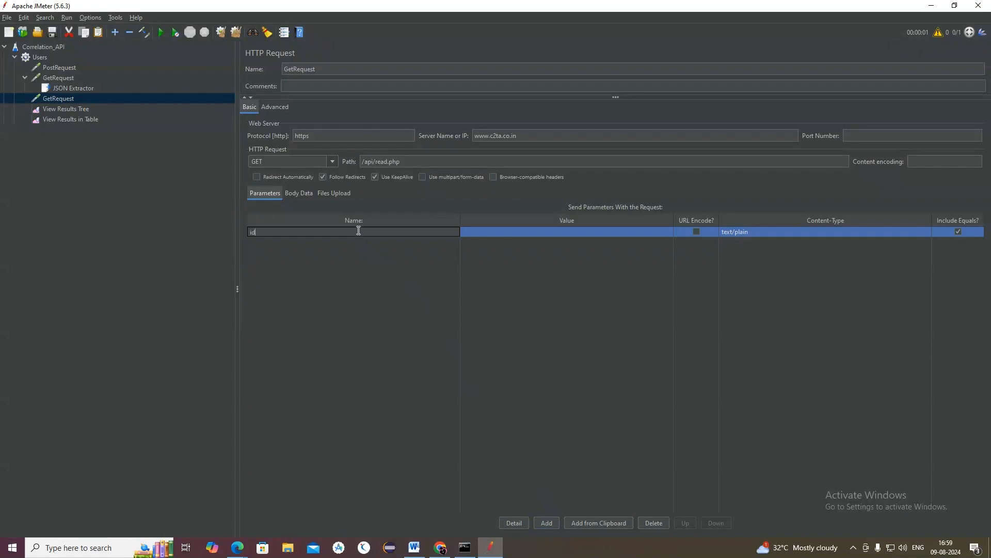
double_click(501, 231)
type("LastID")
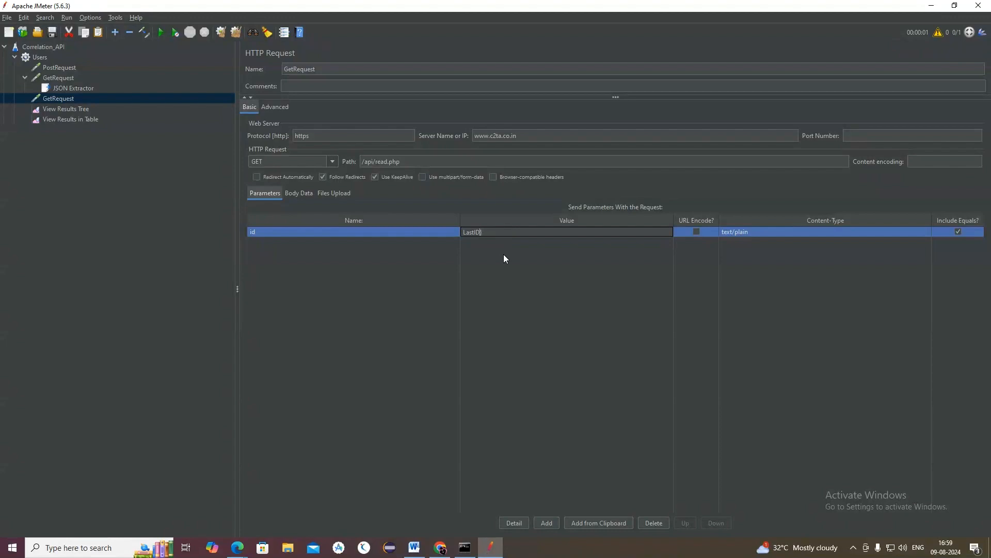
type("{")
type("$")
left_click(503, 255)
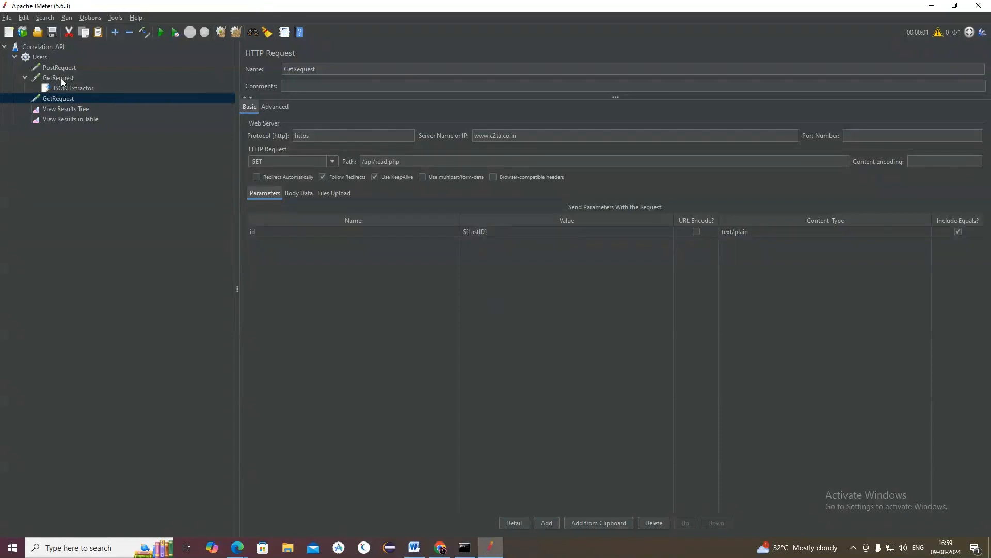
Step: Rerun the test plan without saving it, with the cleared View Results Tree listener displayed
left_click(71, 109)
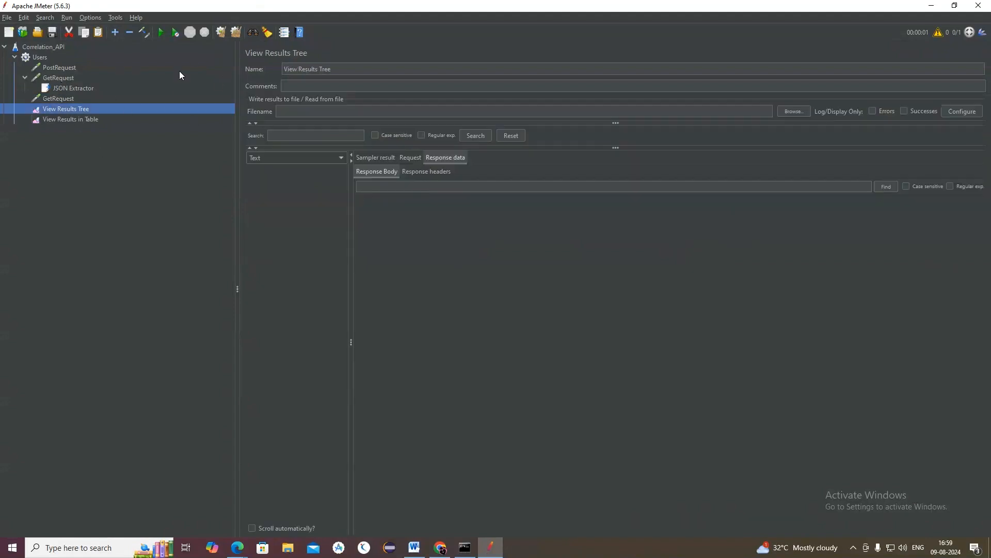
left_click(160, 33)
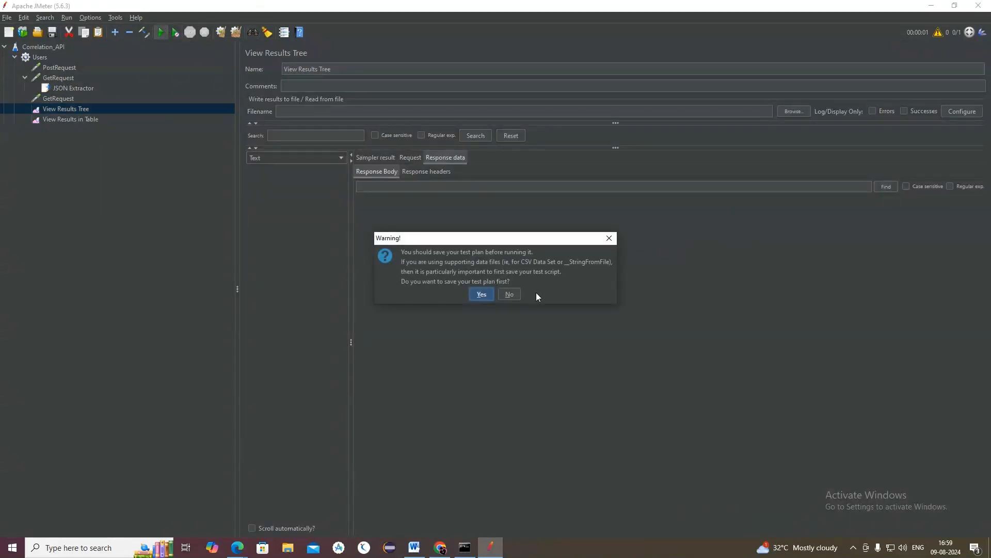
left_click(514, 291)
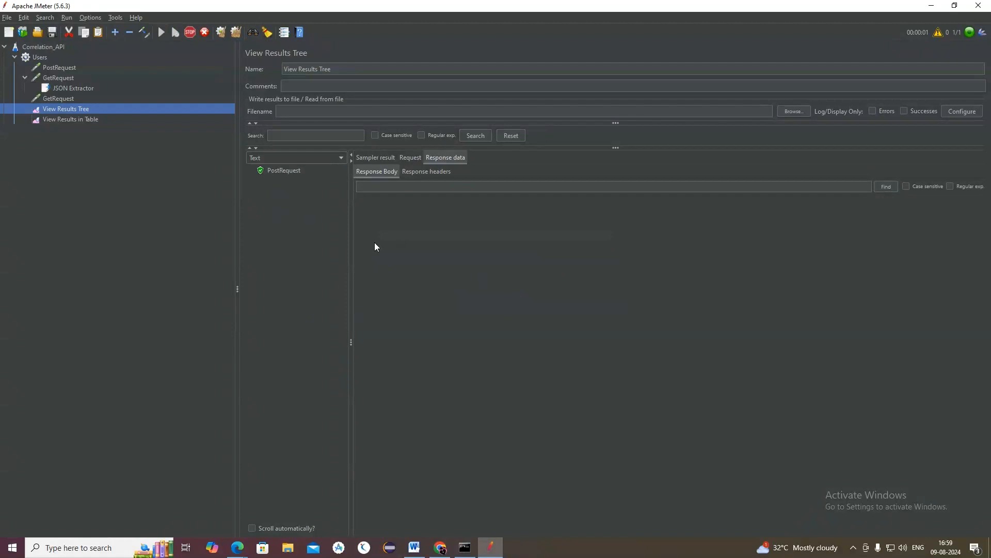
Step: Check the record id in the second GetRequest's response body, and review the first GetRequest's settings and the View Results in Table listener
left_click(278, 191)
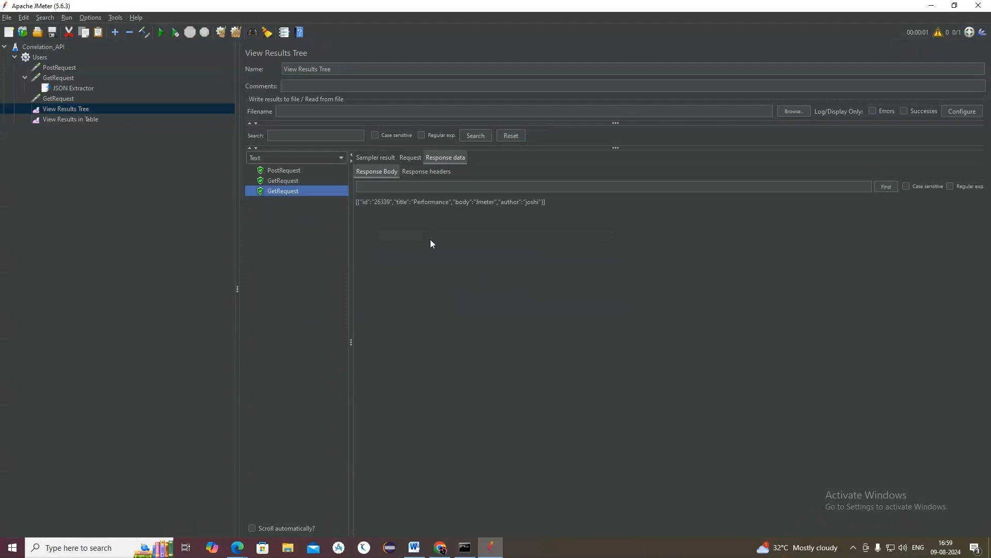
double_click(382, 201)
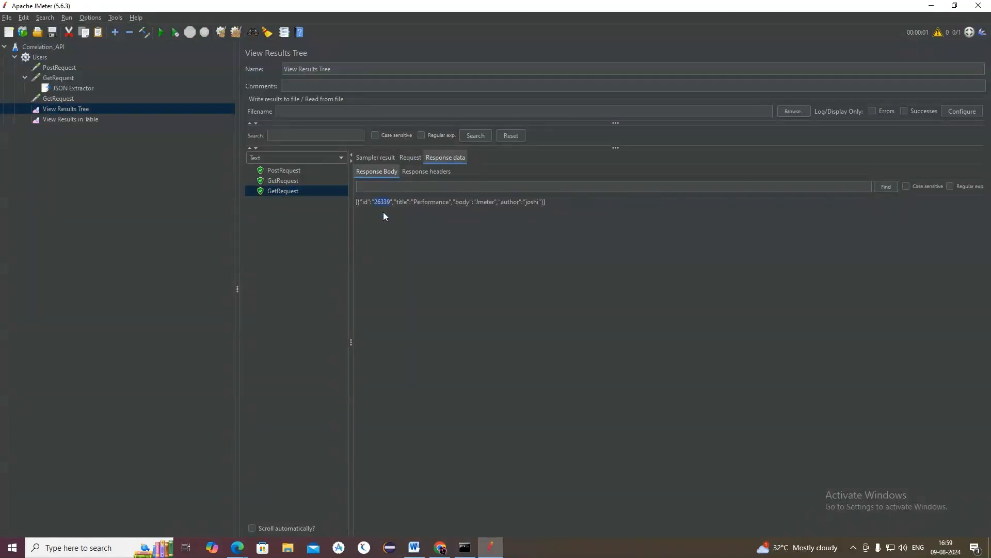
left_click(66, 76)
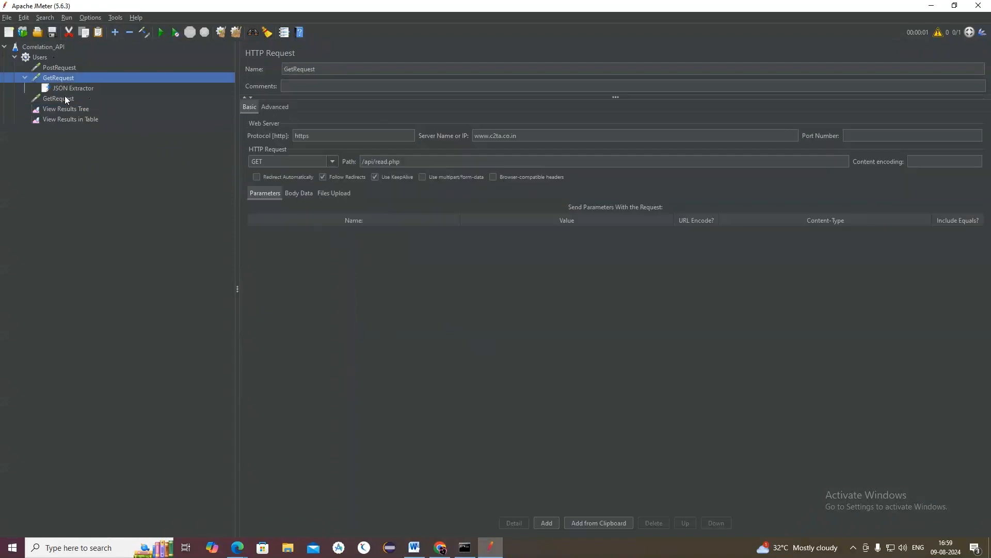
left_click(72, 119)
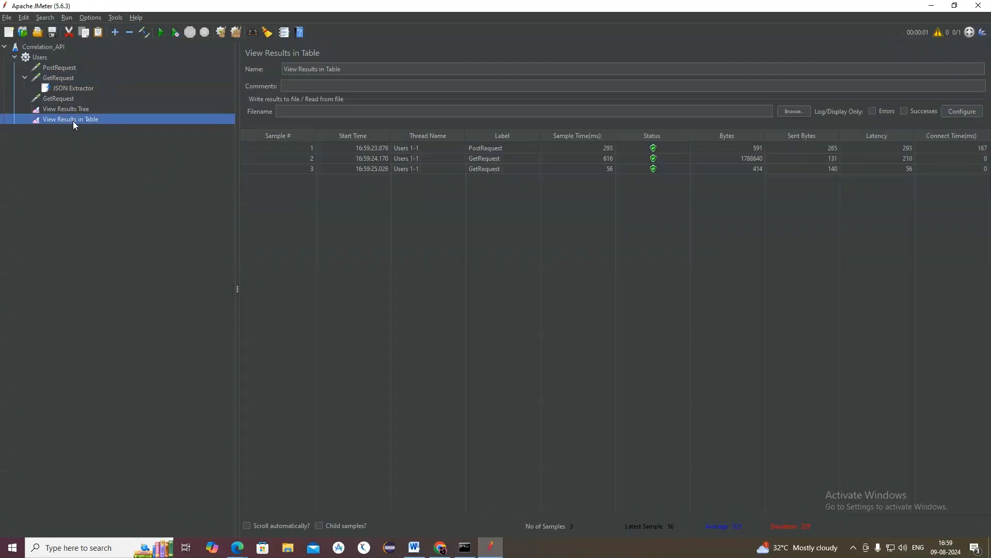
left_click(80, 111)
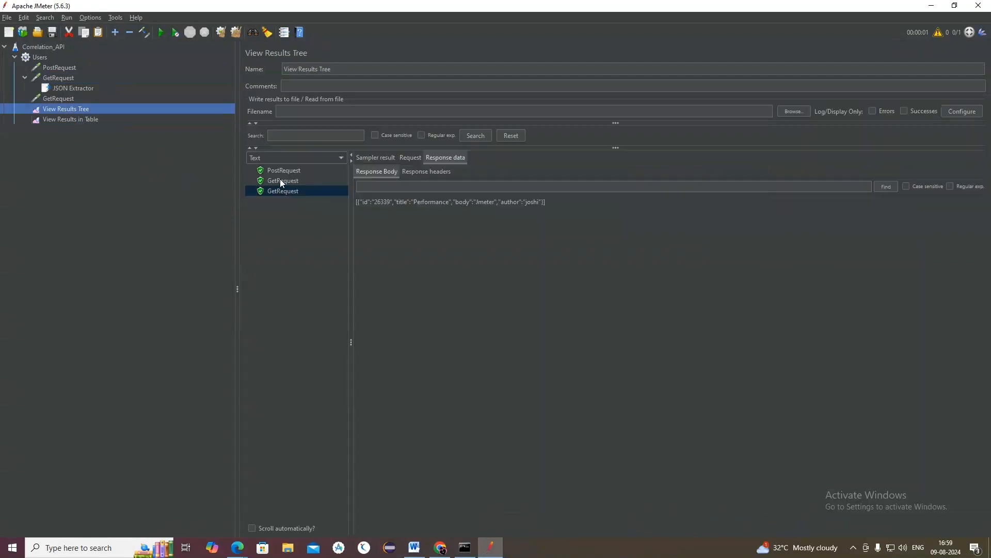
double_click(384, 203)
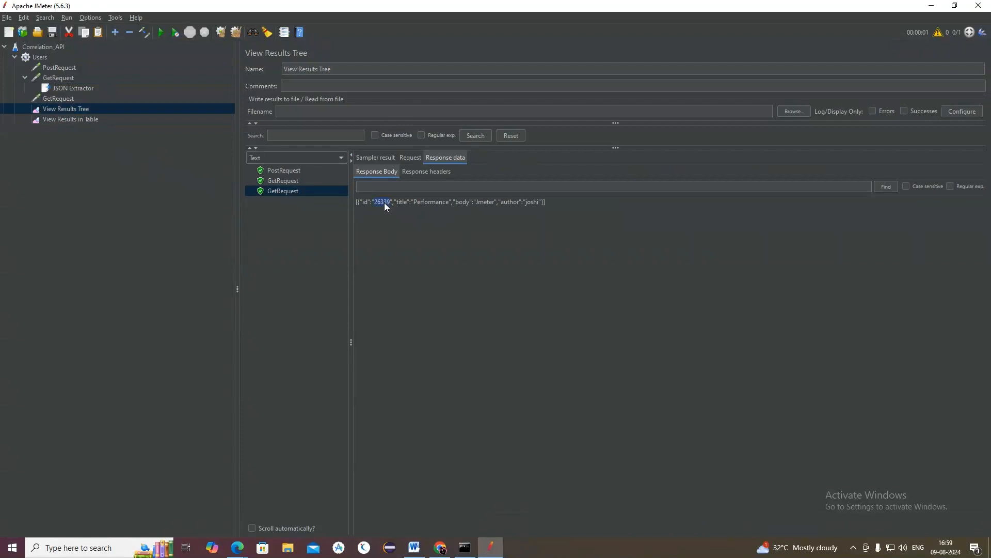